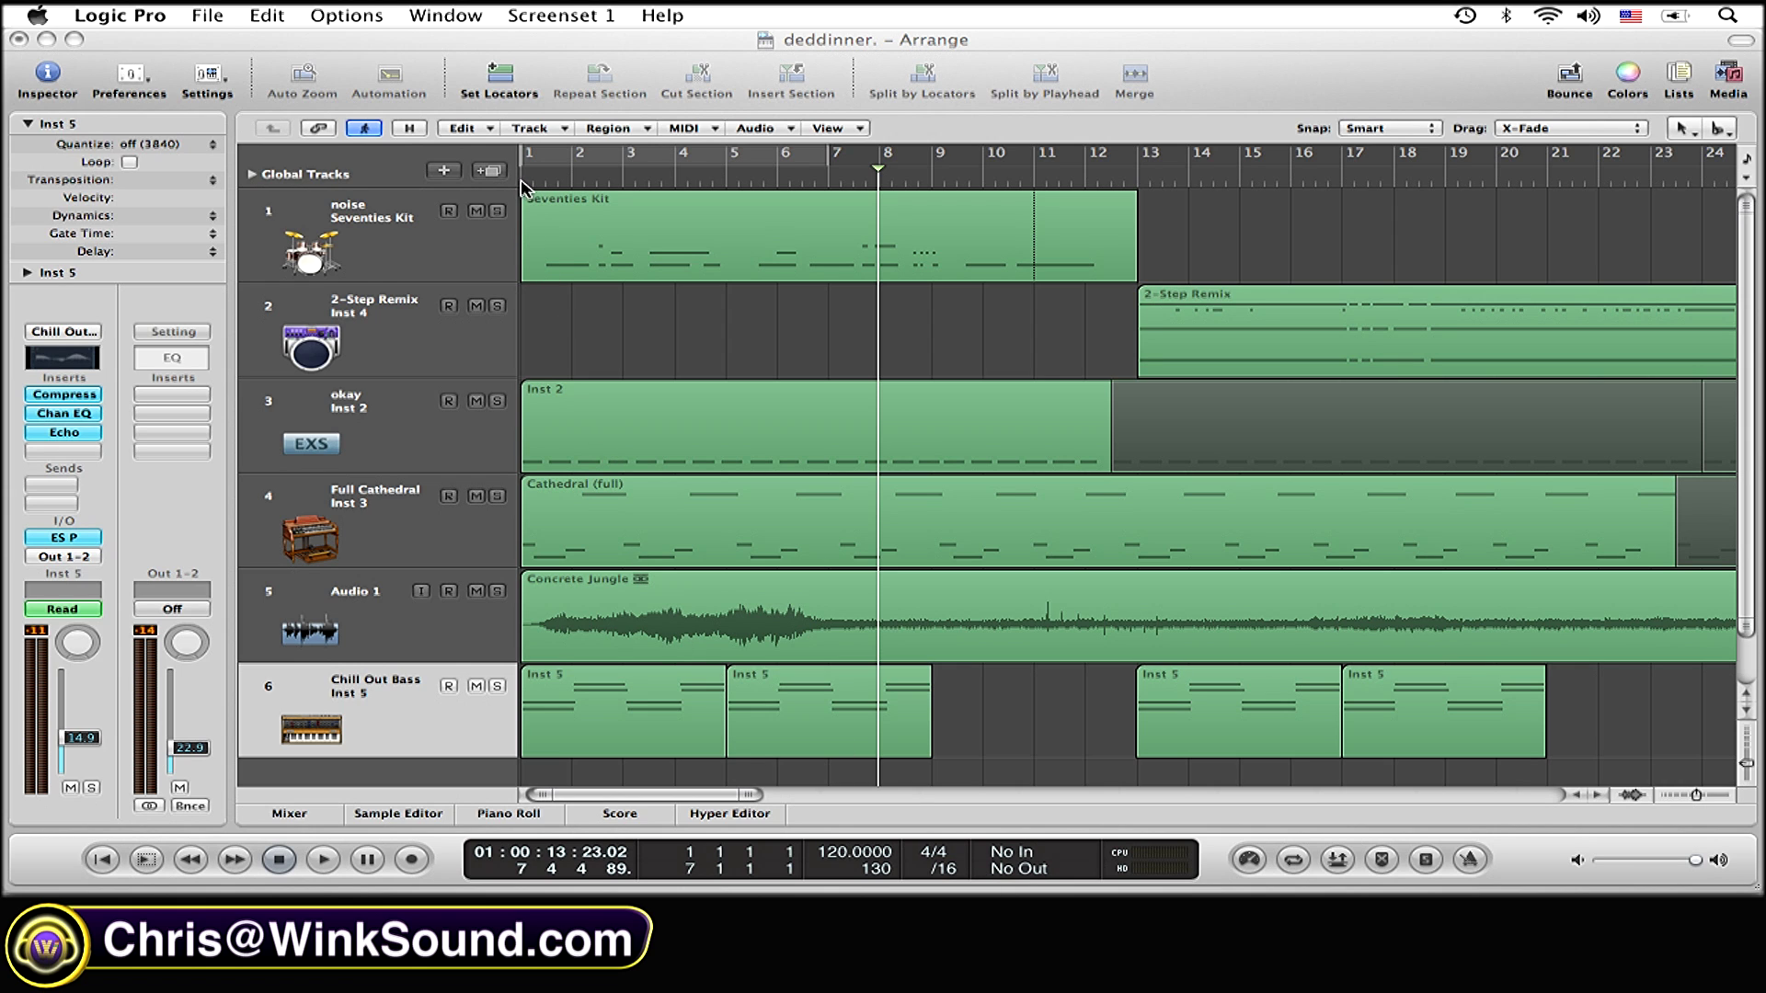
Open the Marker List, which shows Marker 1 at bar 1.
key("l")
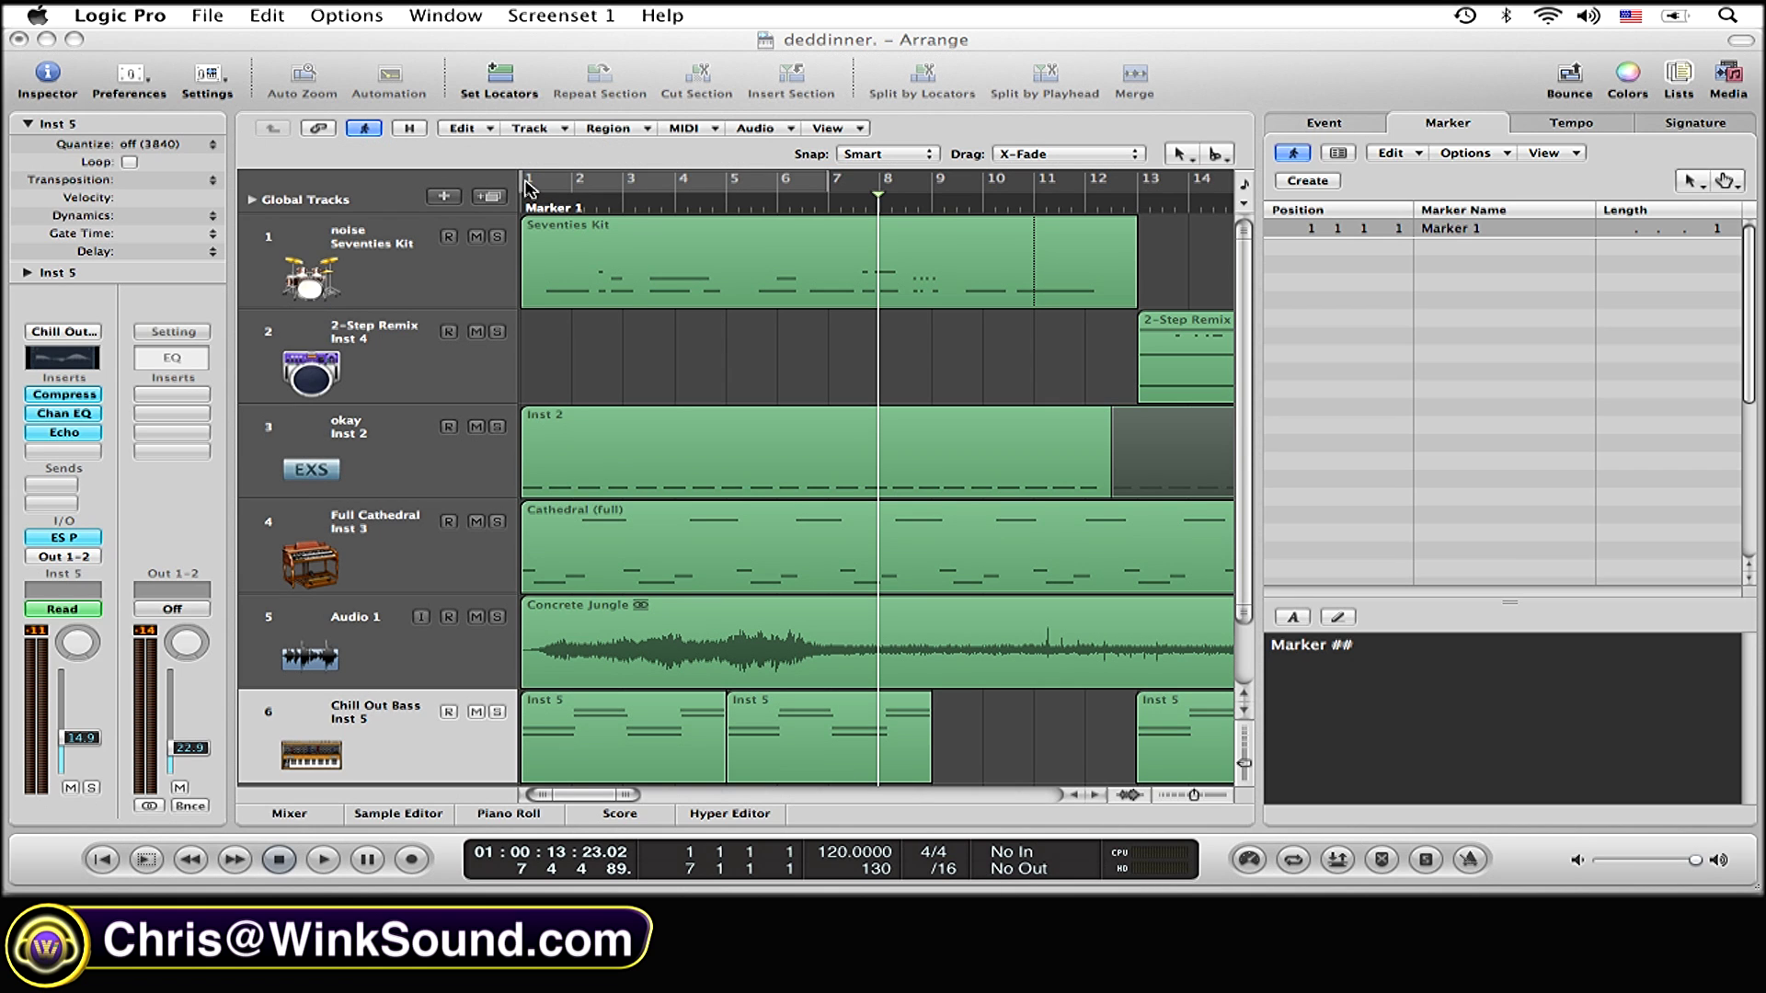
Rename the bar-1 marker from Marker 1 to 'one'.
left_click(1464, 238)
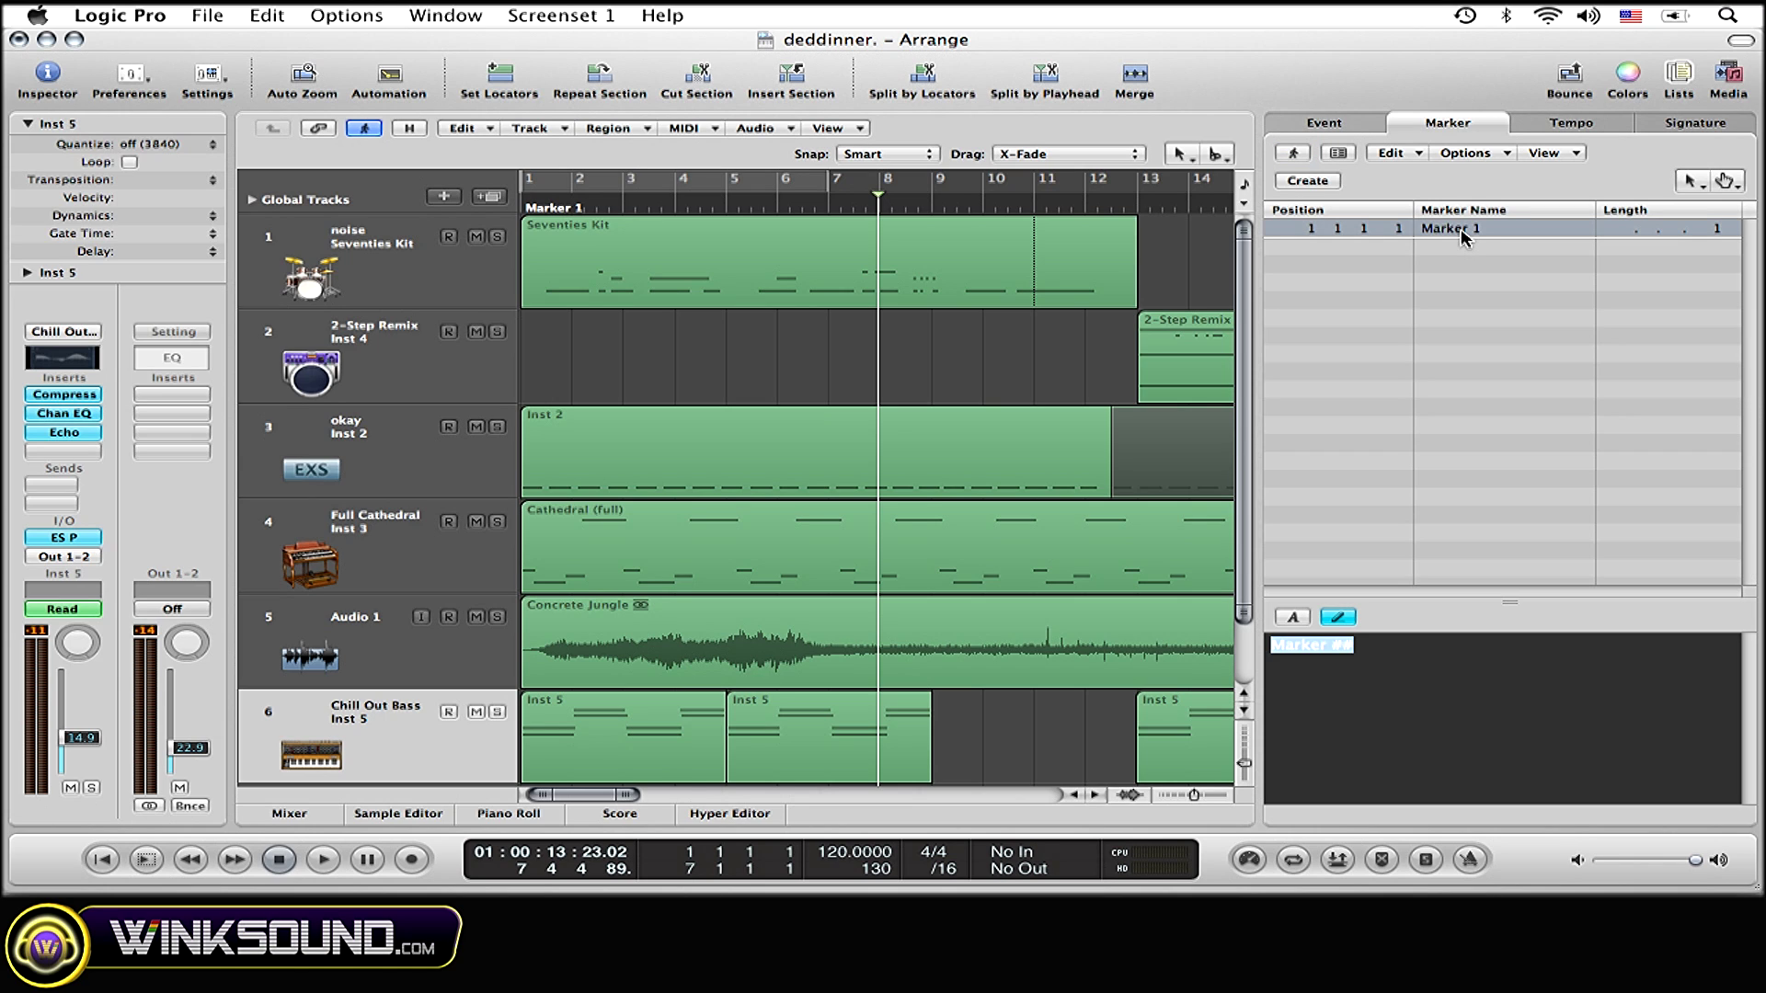
type("one")
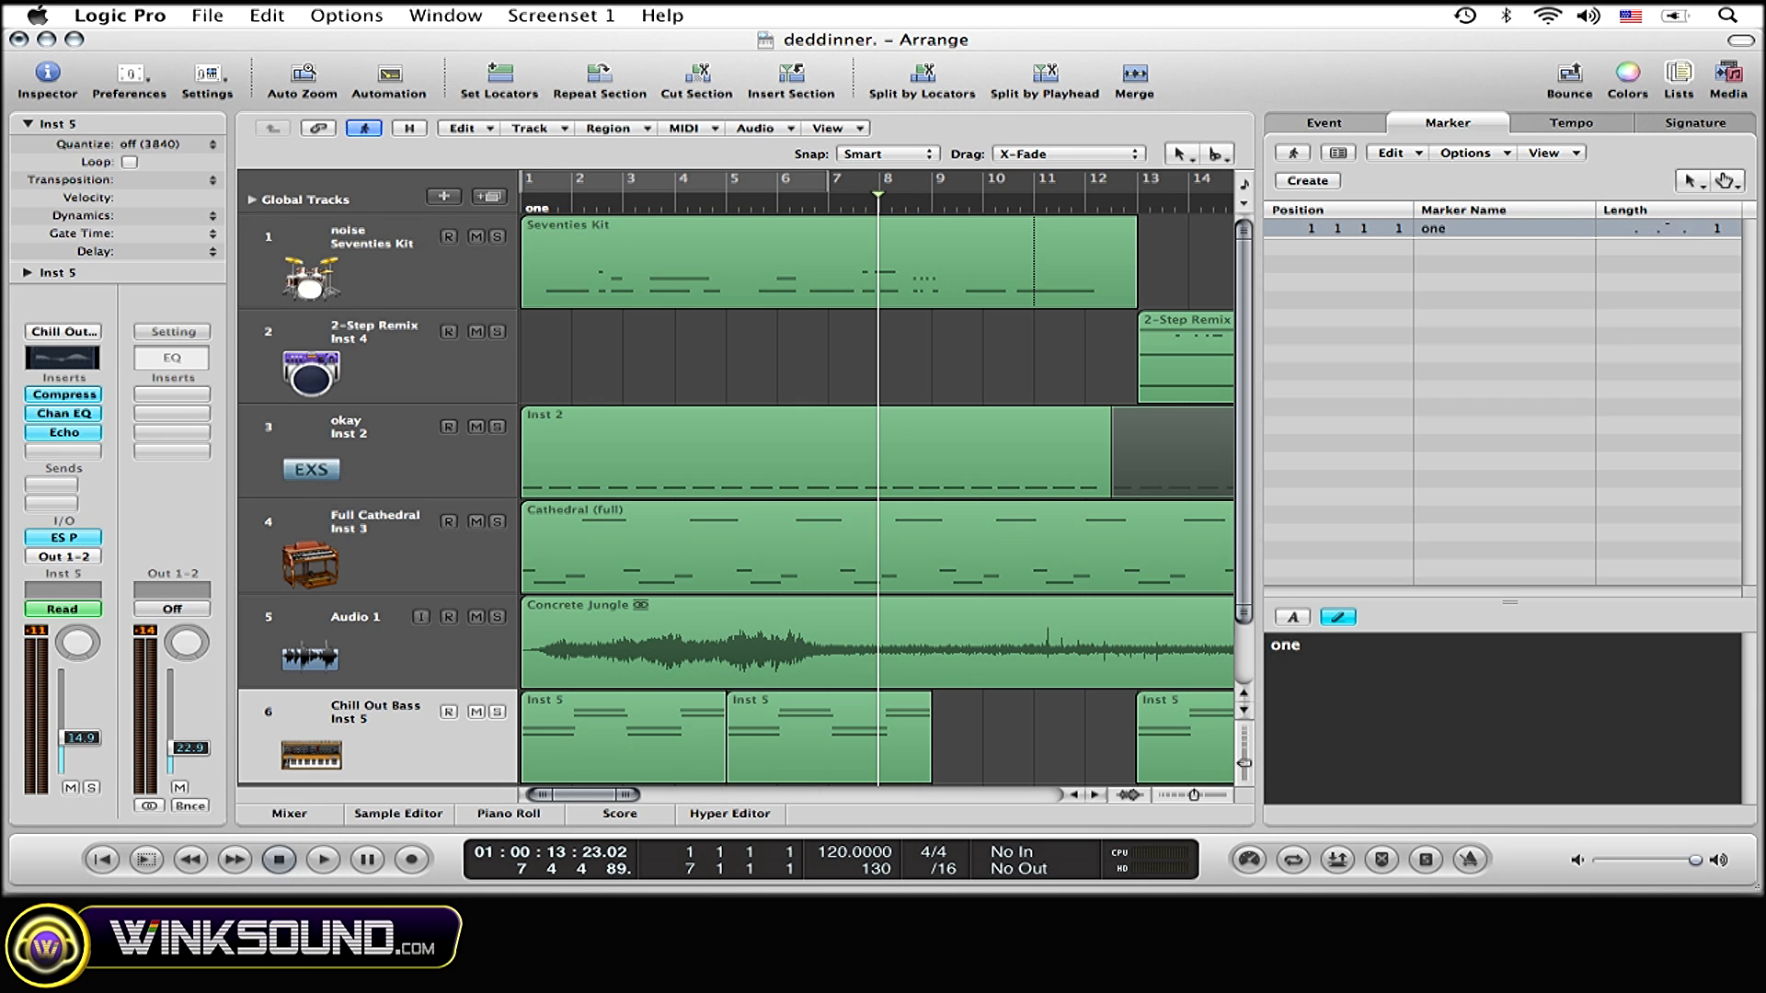
double_click(1666, 227)
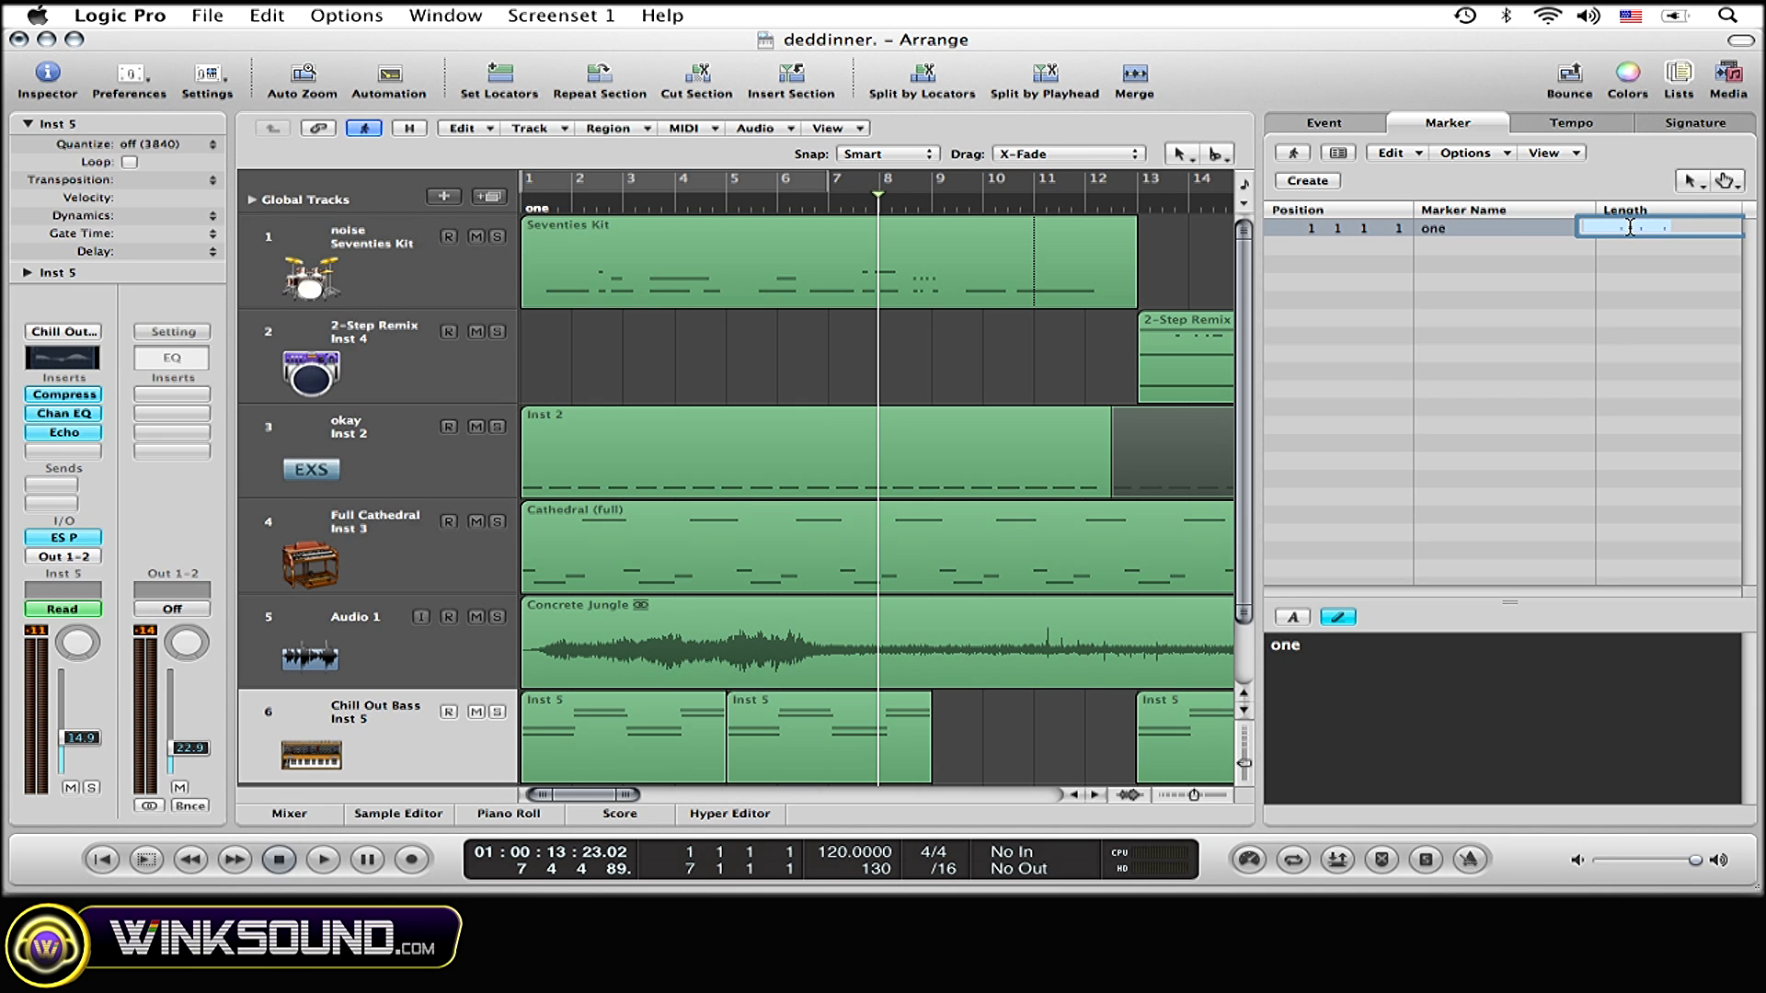
Give marker one a 5 0 0 0 length, keeping its position at 1 1 1 1.
left_click(1629, 227)
key("BackSpace")
type("5 0 0 0")
key("Return")
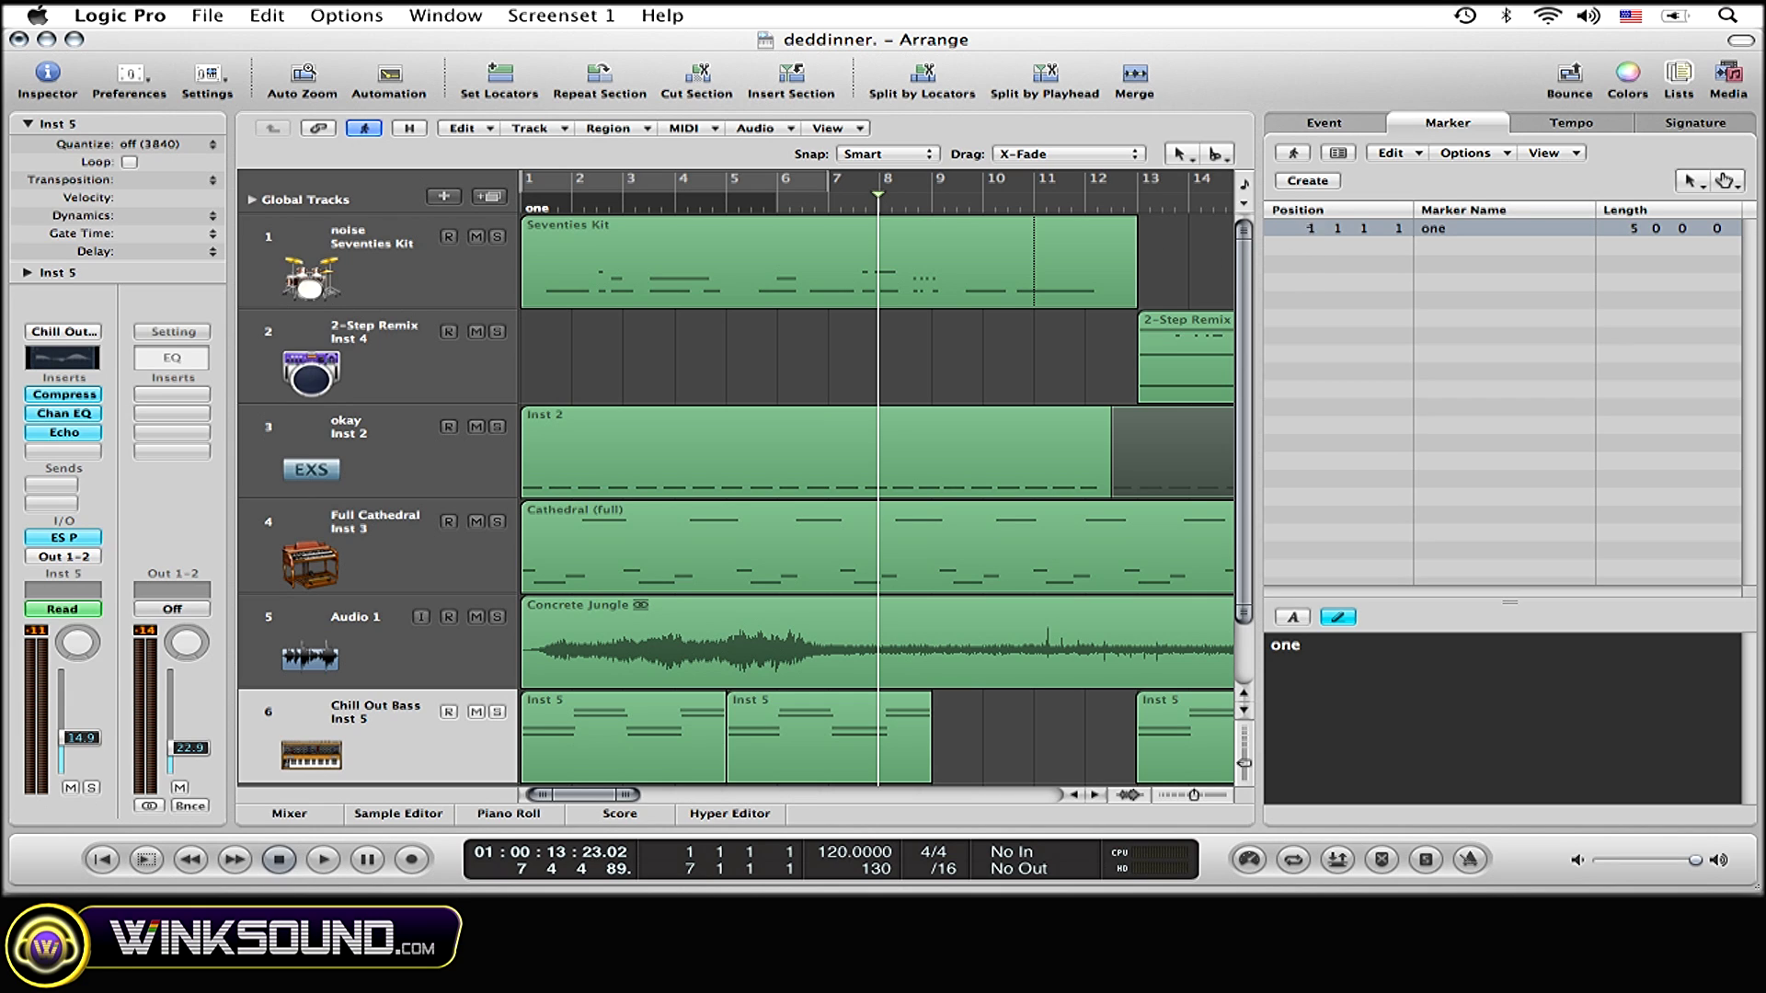
double_click(1310, 228)
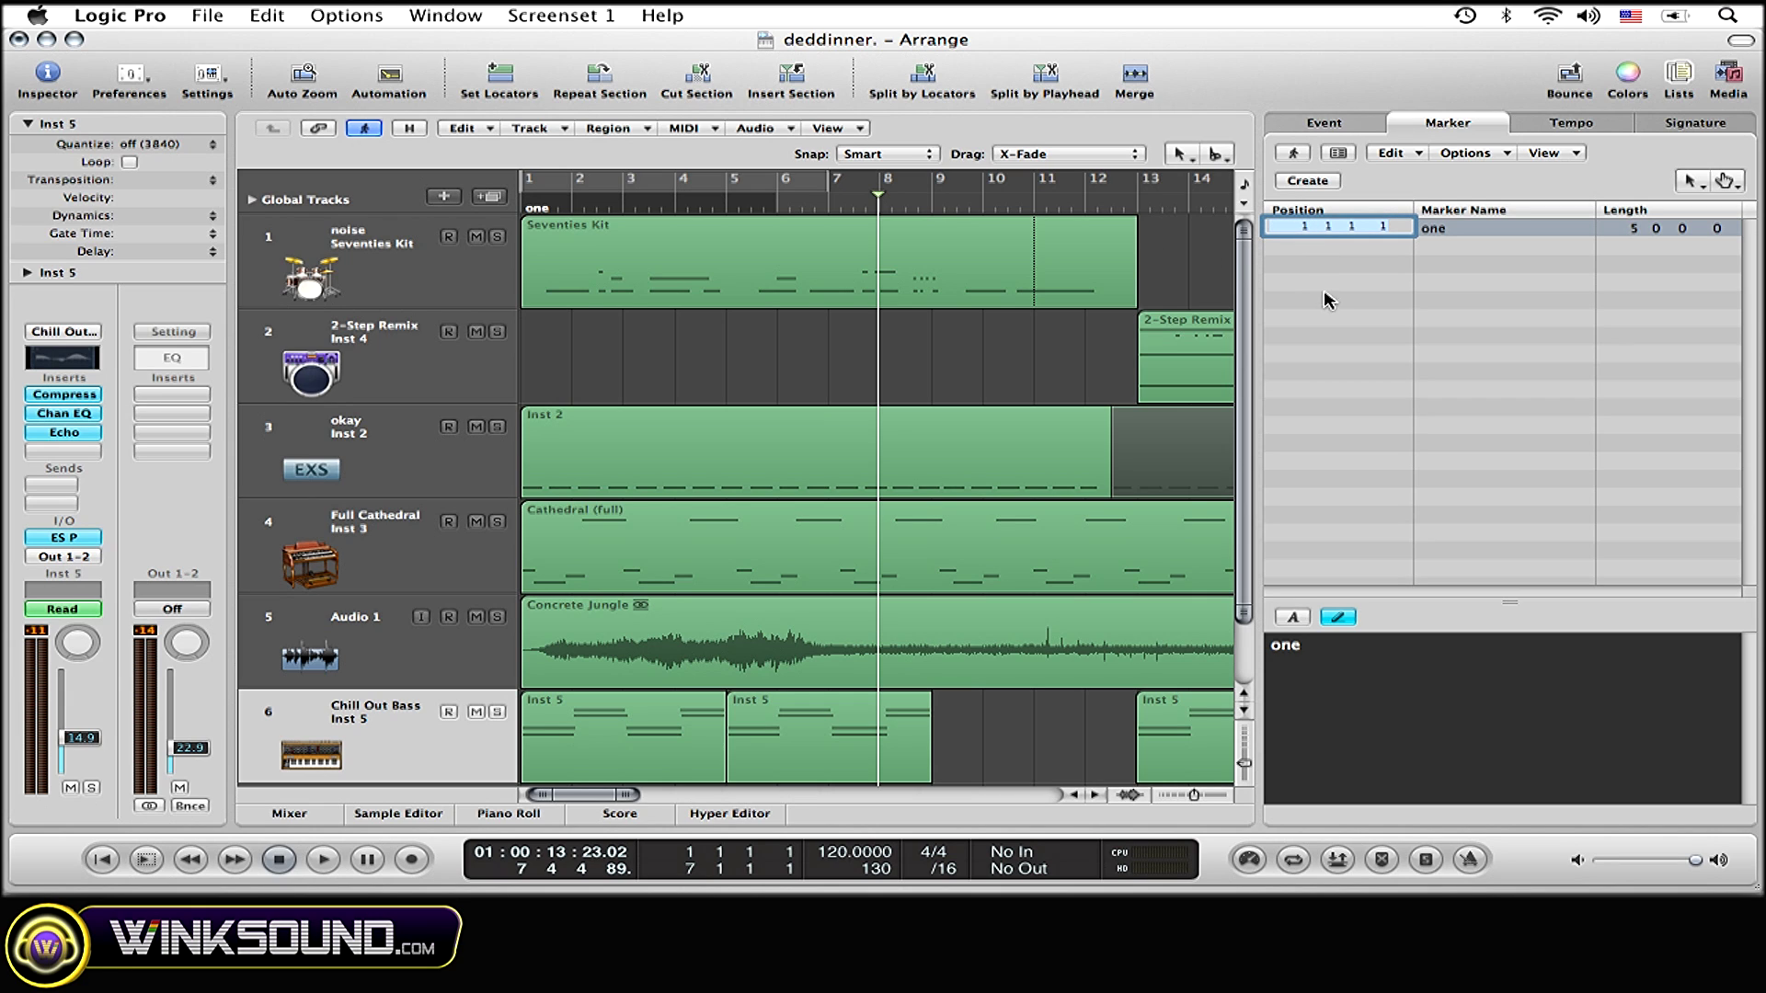
key("Return")
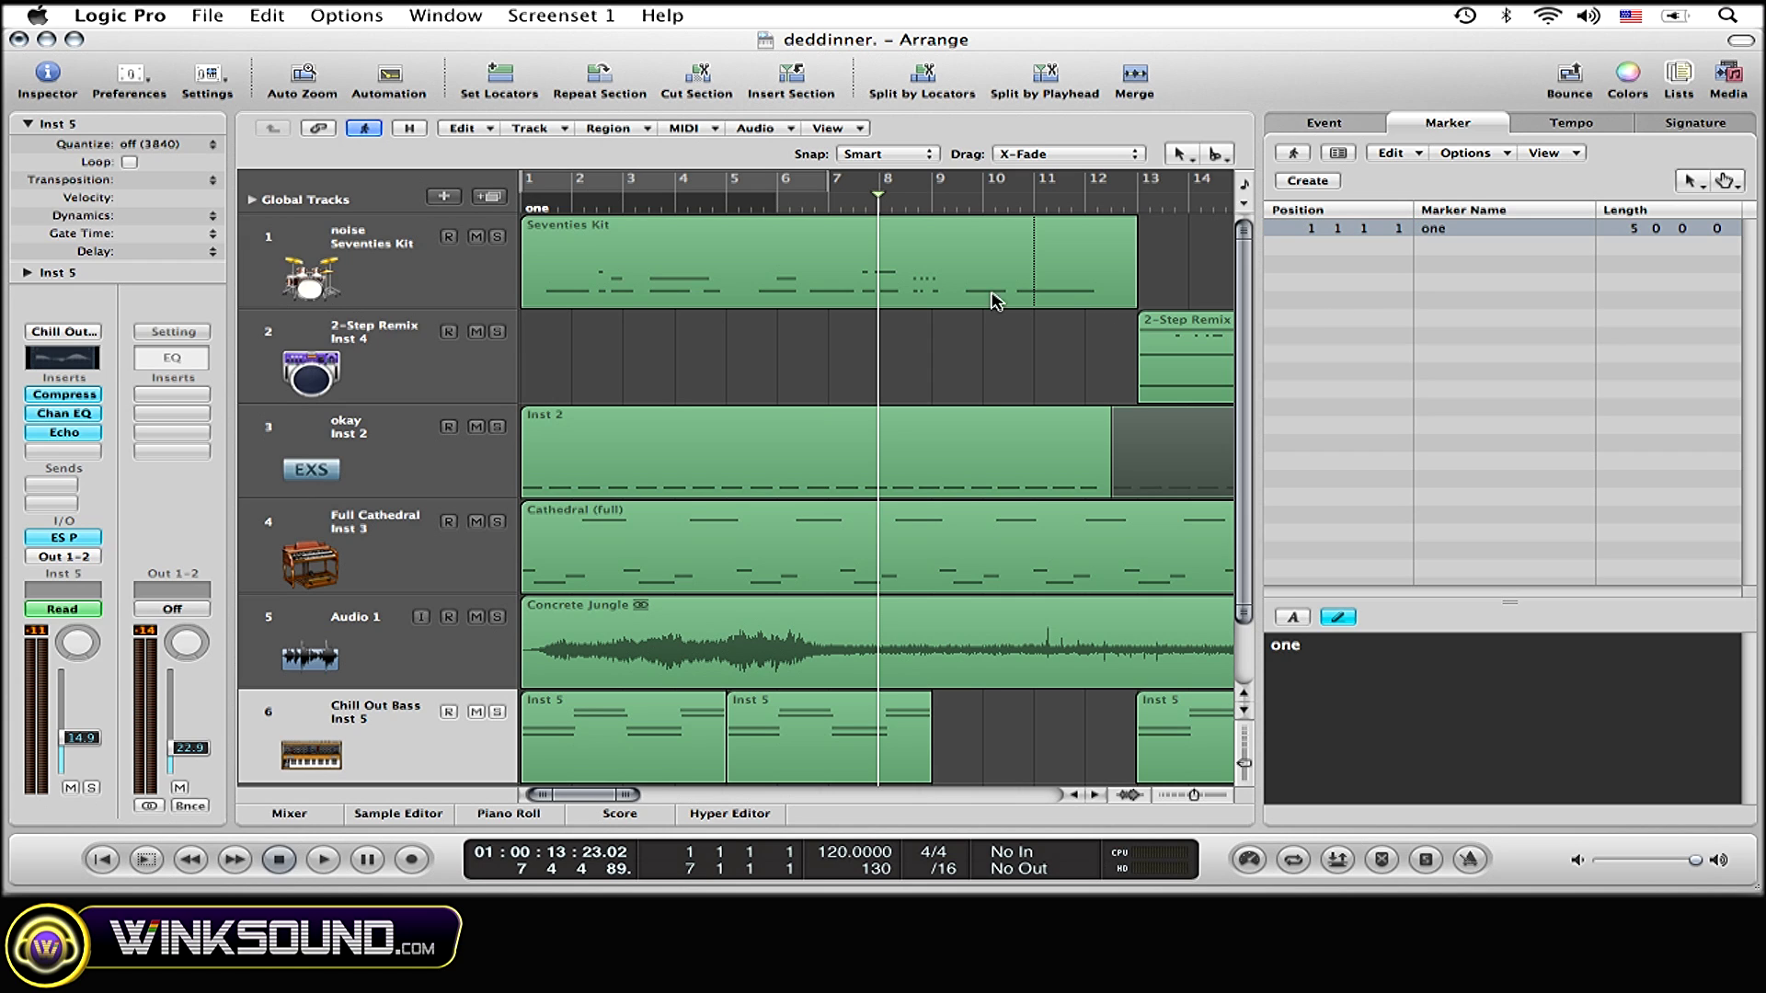
Create Marker 2 at 12 4 1 1 and select its placeholder name for replacing.
scroll(946, 317, "right", 3)
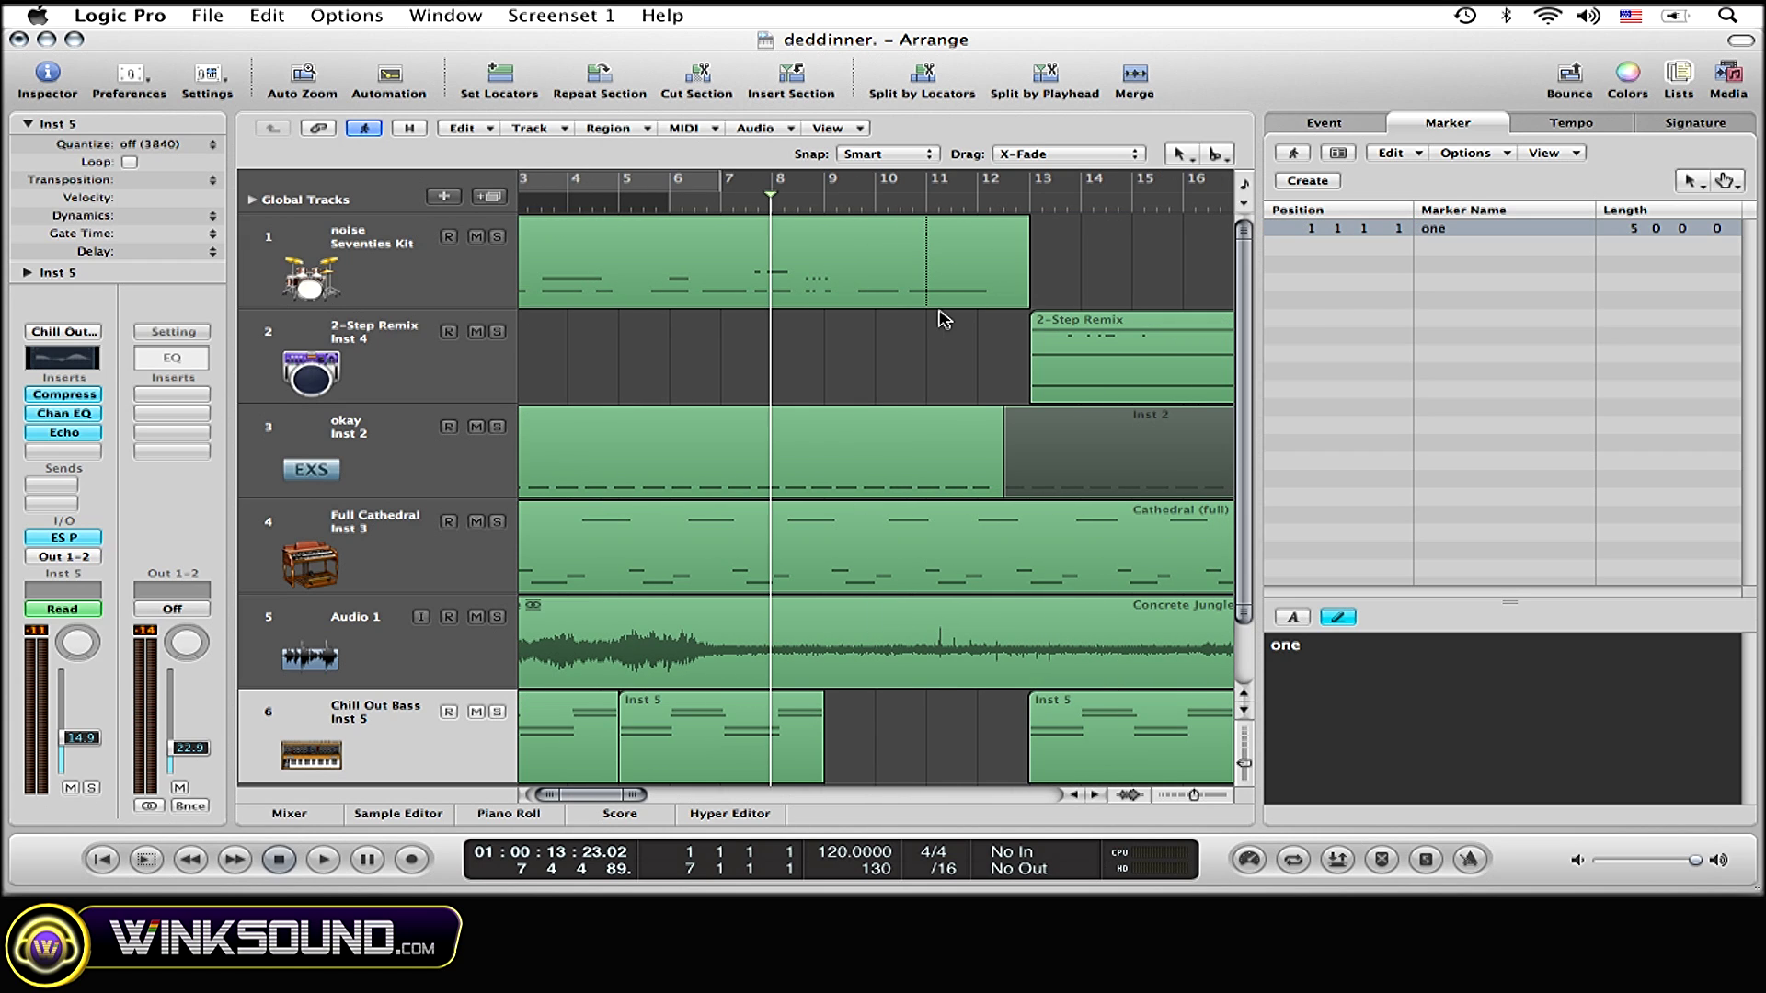
double_click(1031, 205)
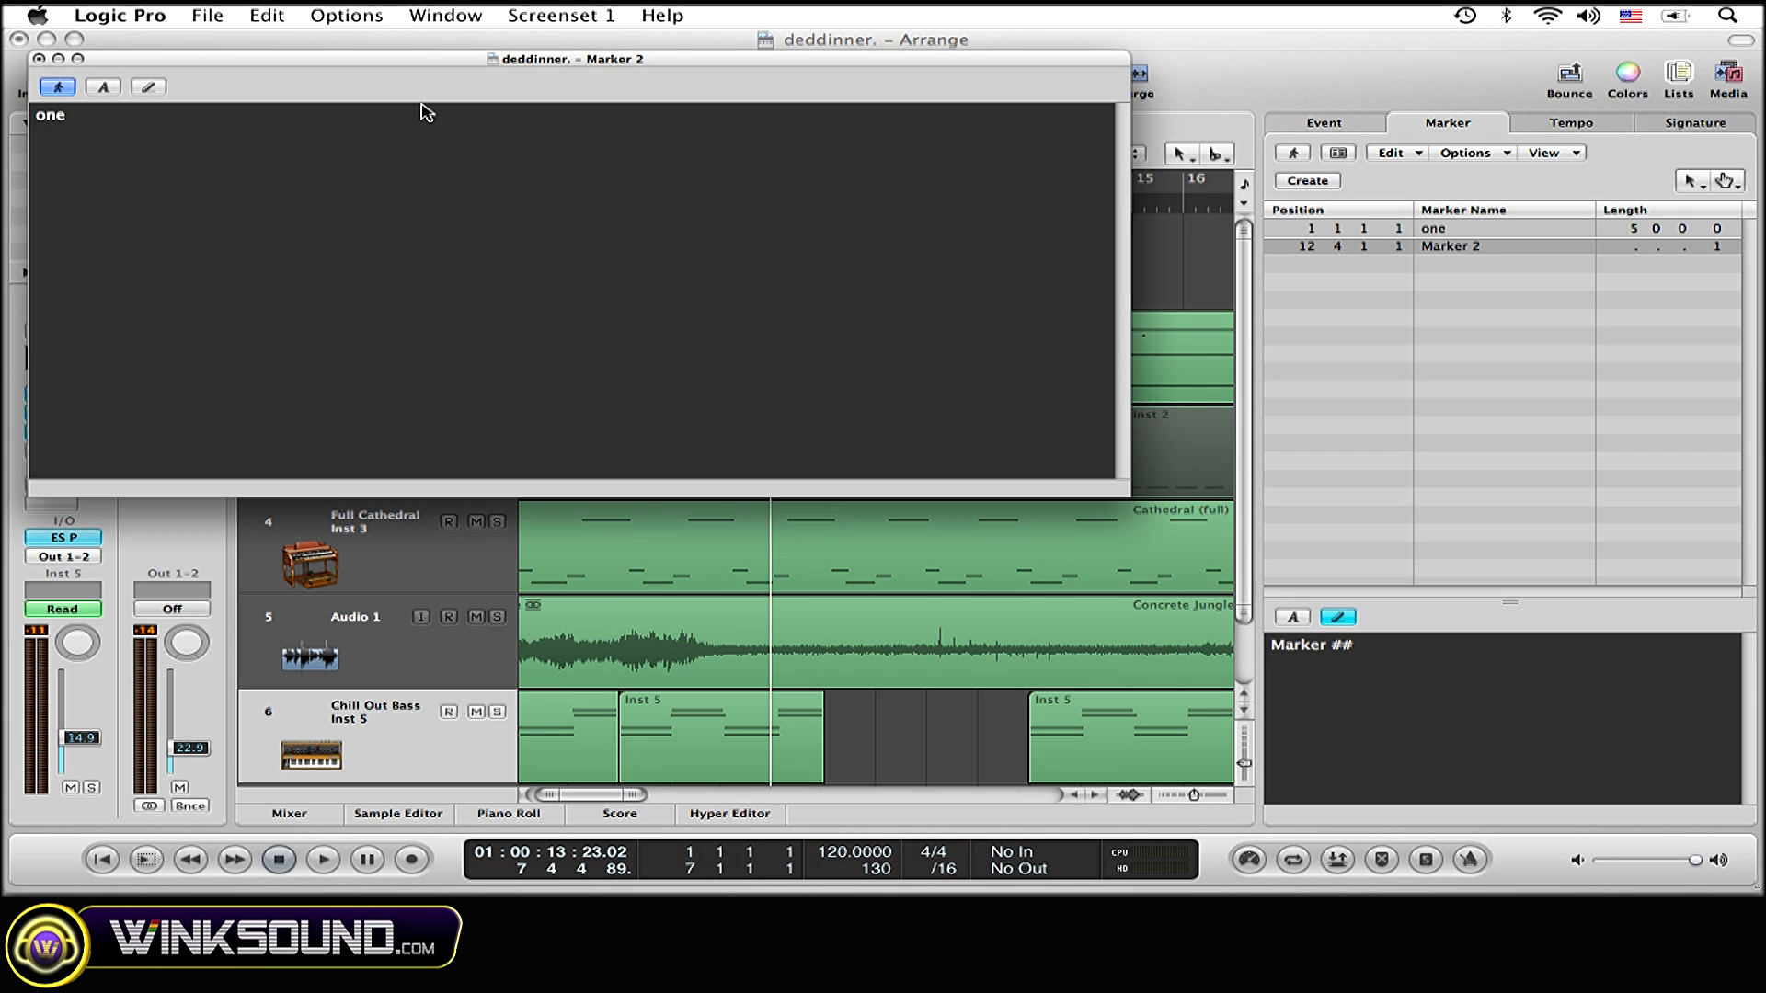
left_click(38, 58)
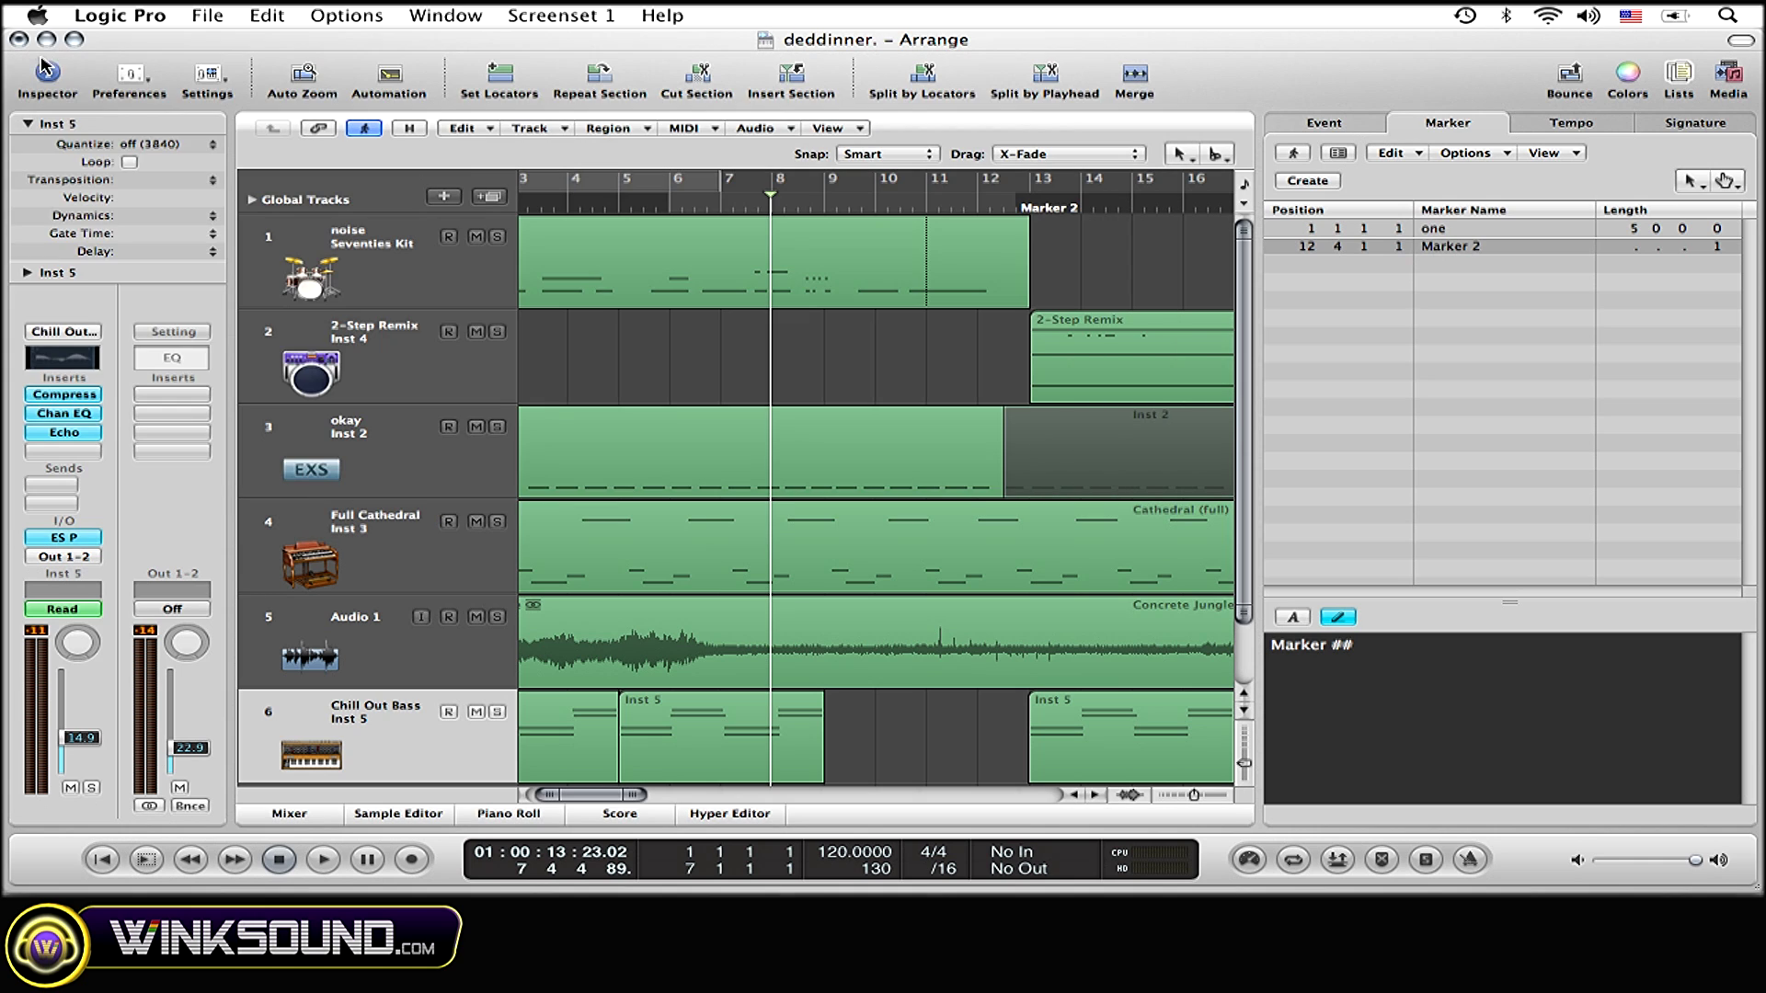
left_click(1472, 248)
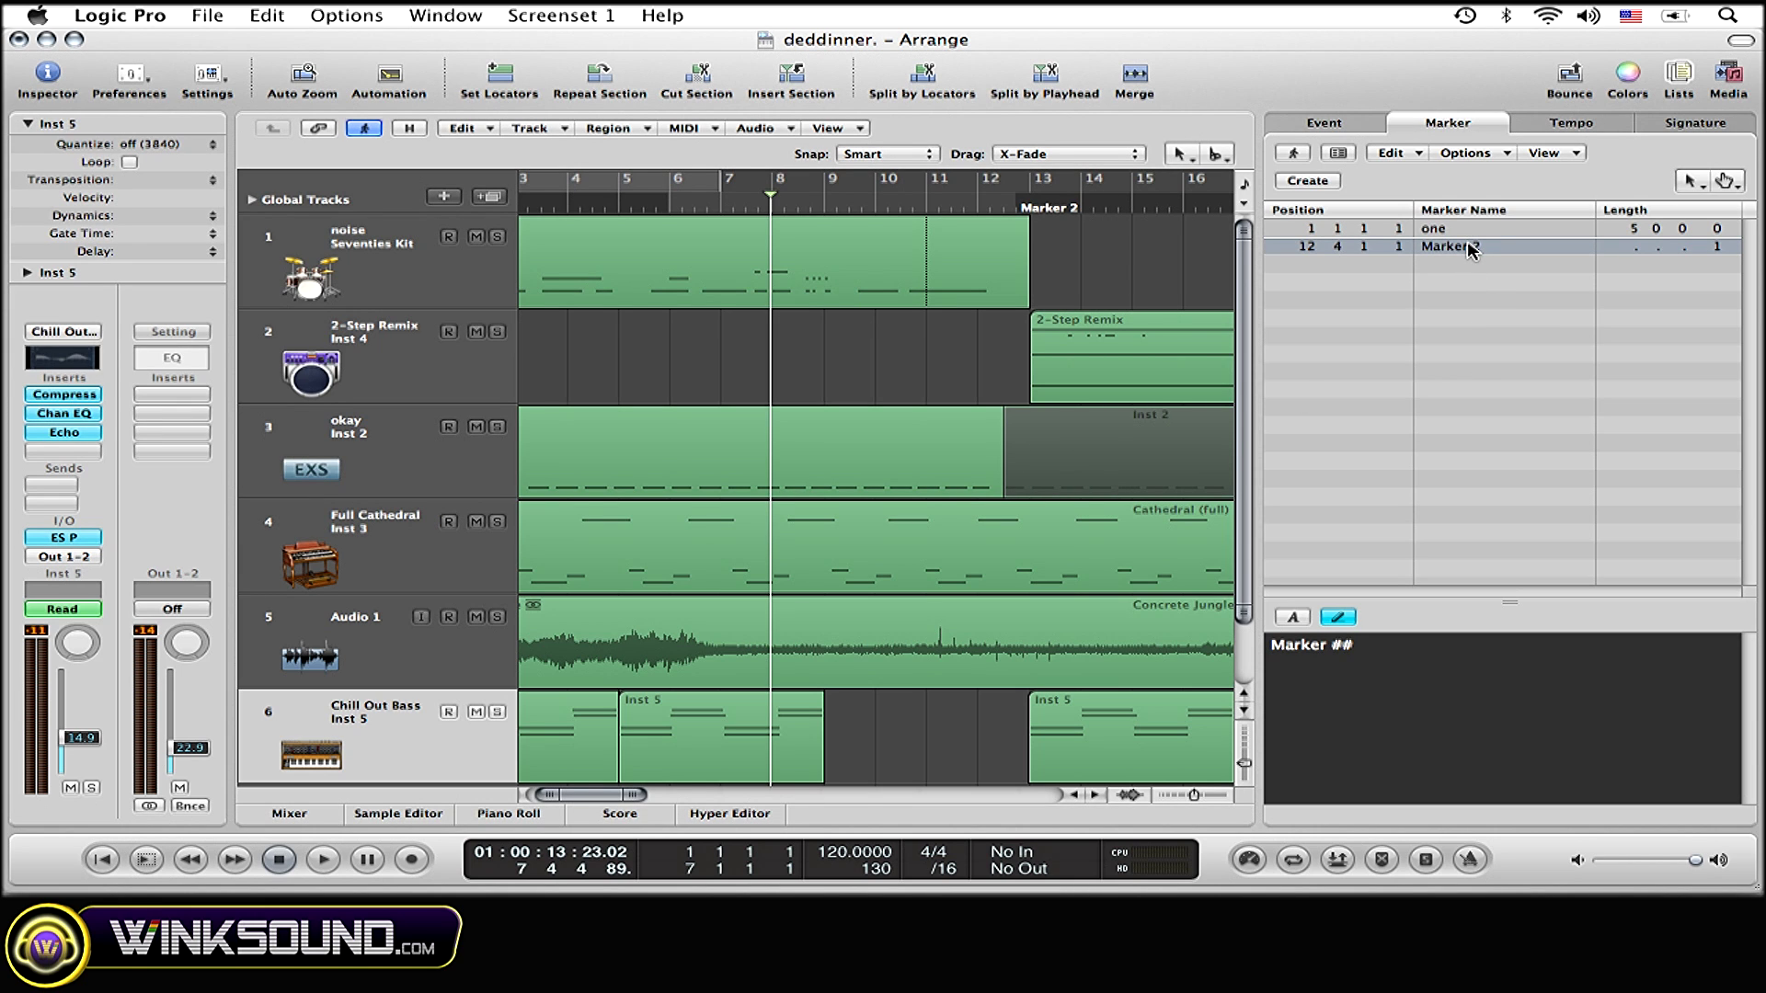
key("super+a")
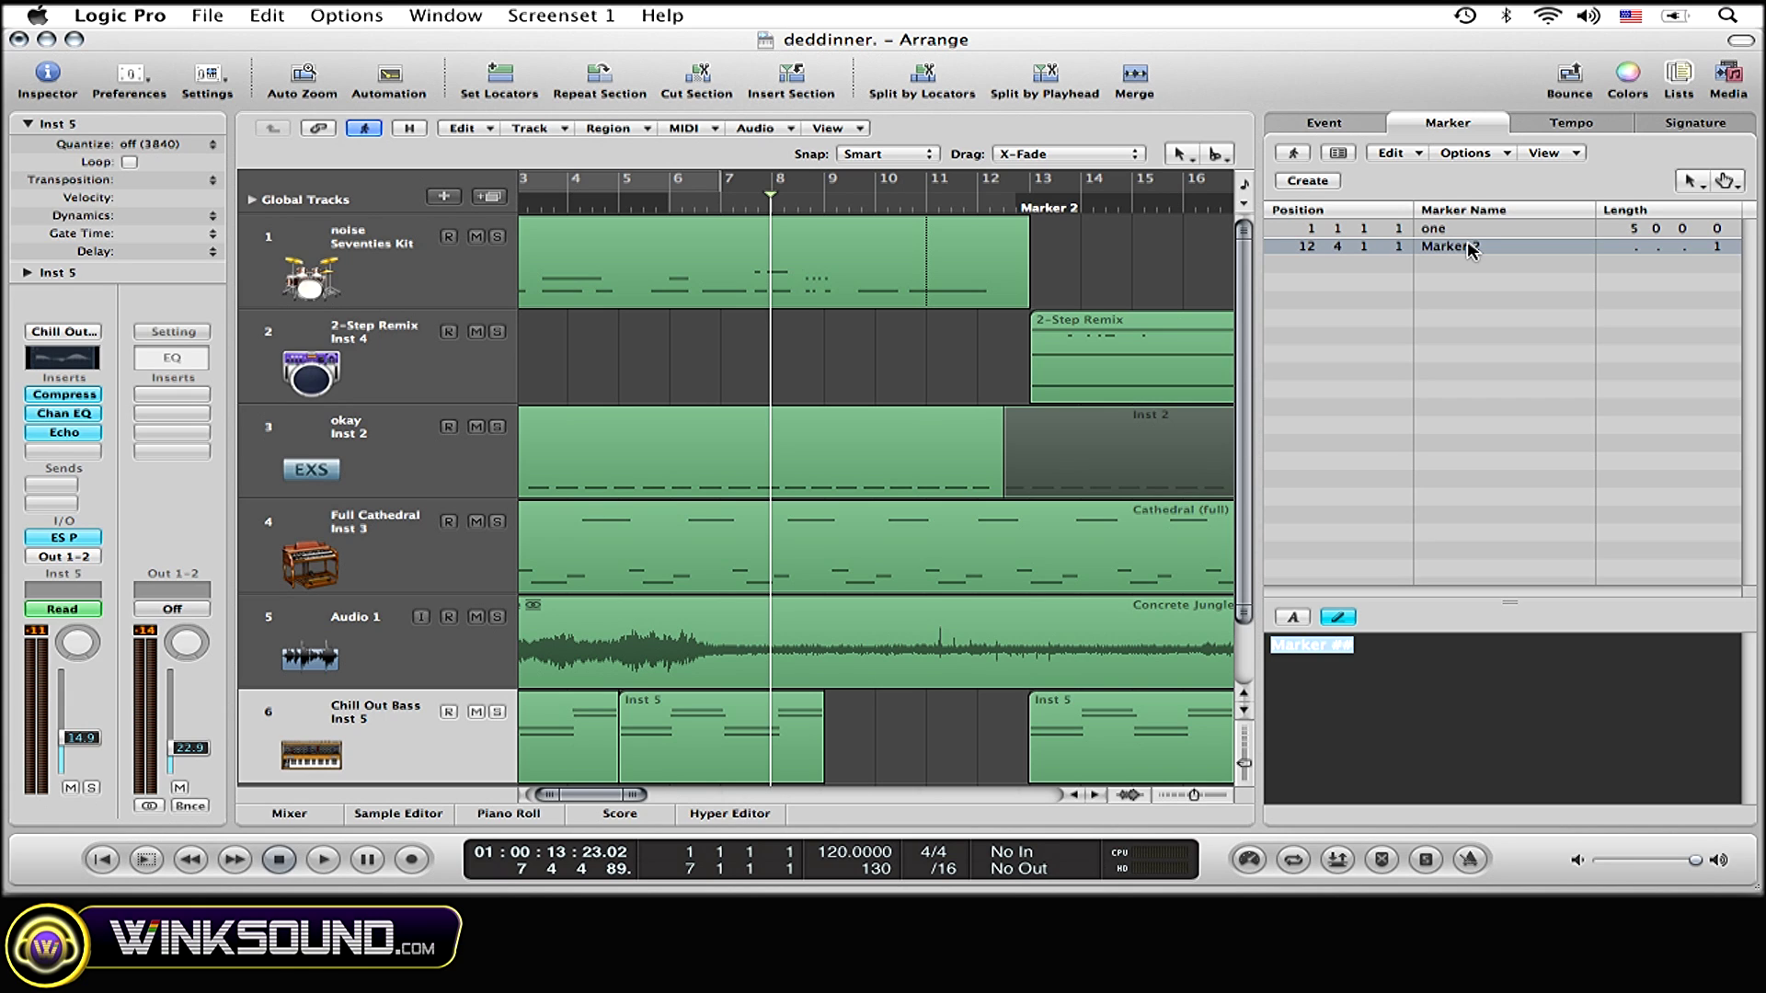
Name the second marker 'two' and set its length to 7 0 0 0.
type("two")
key("Return")
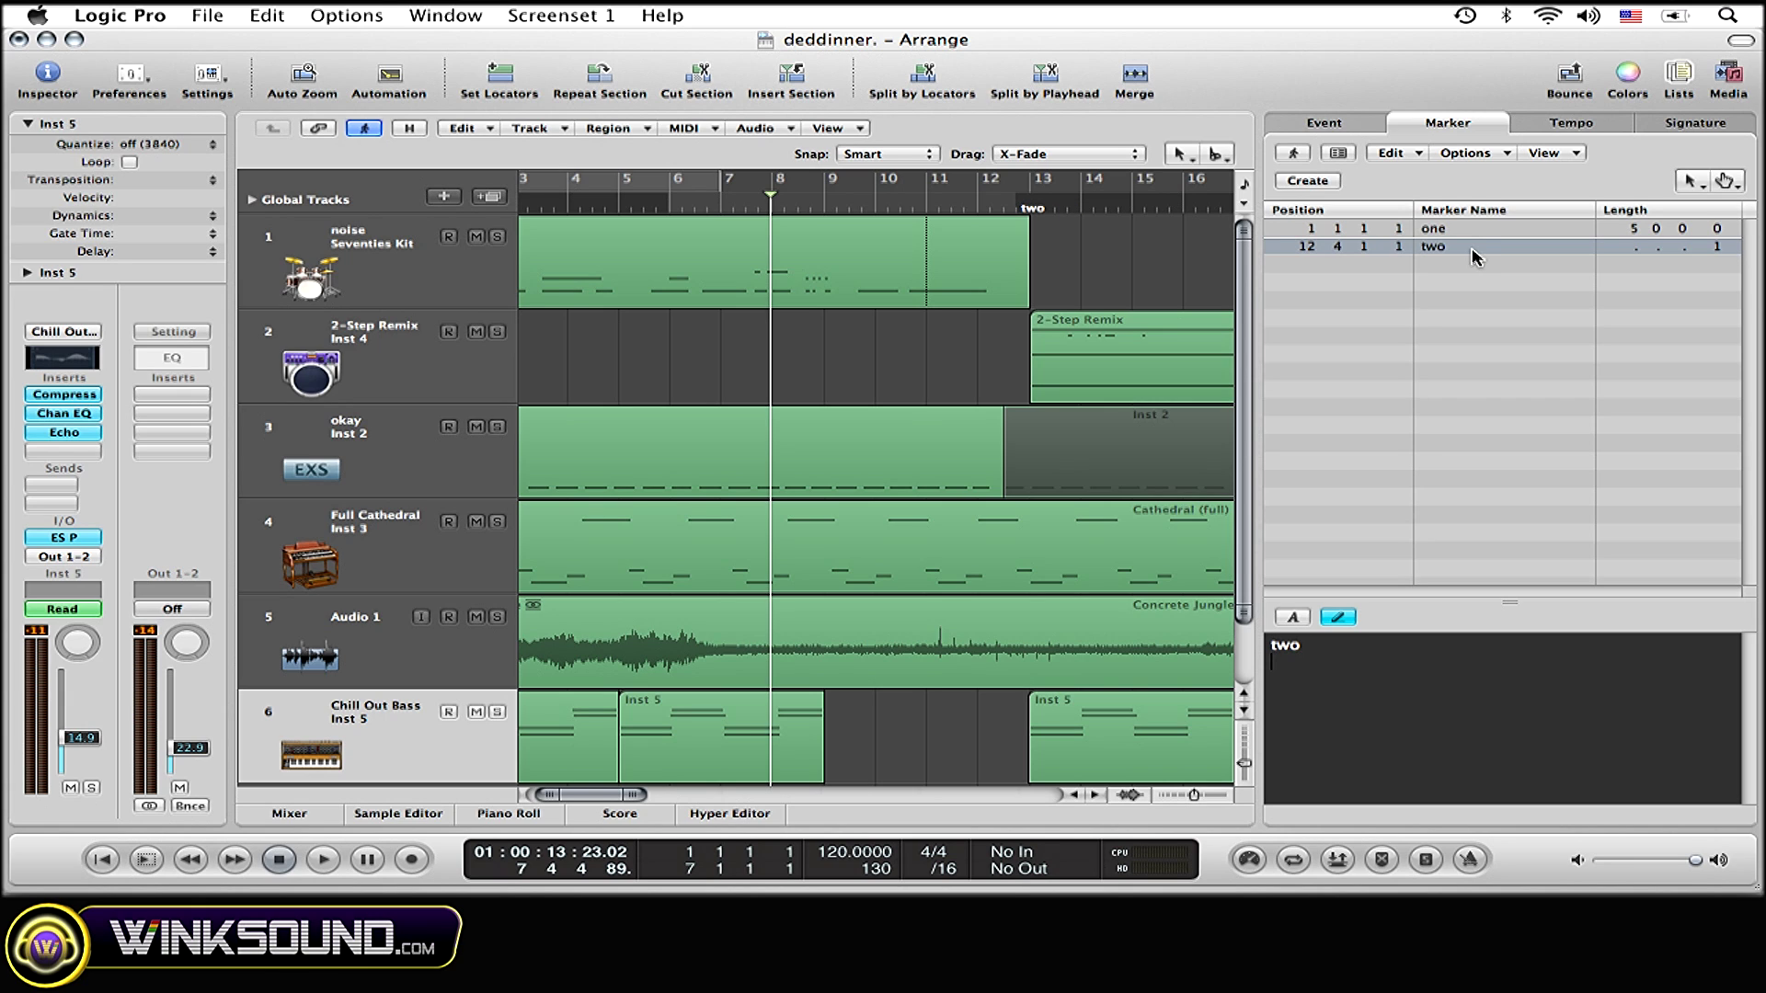
double_click(1652, 246)
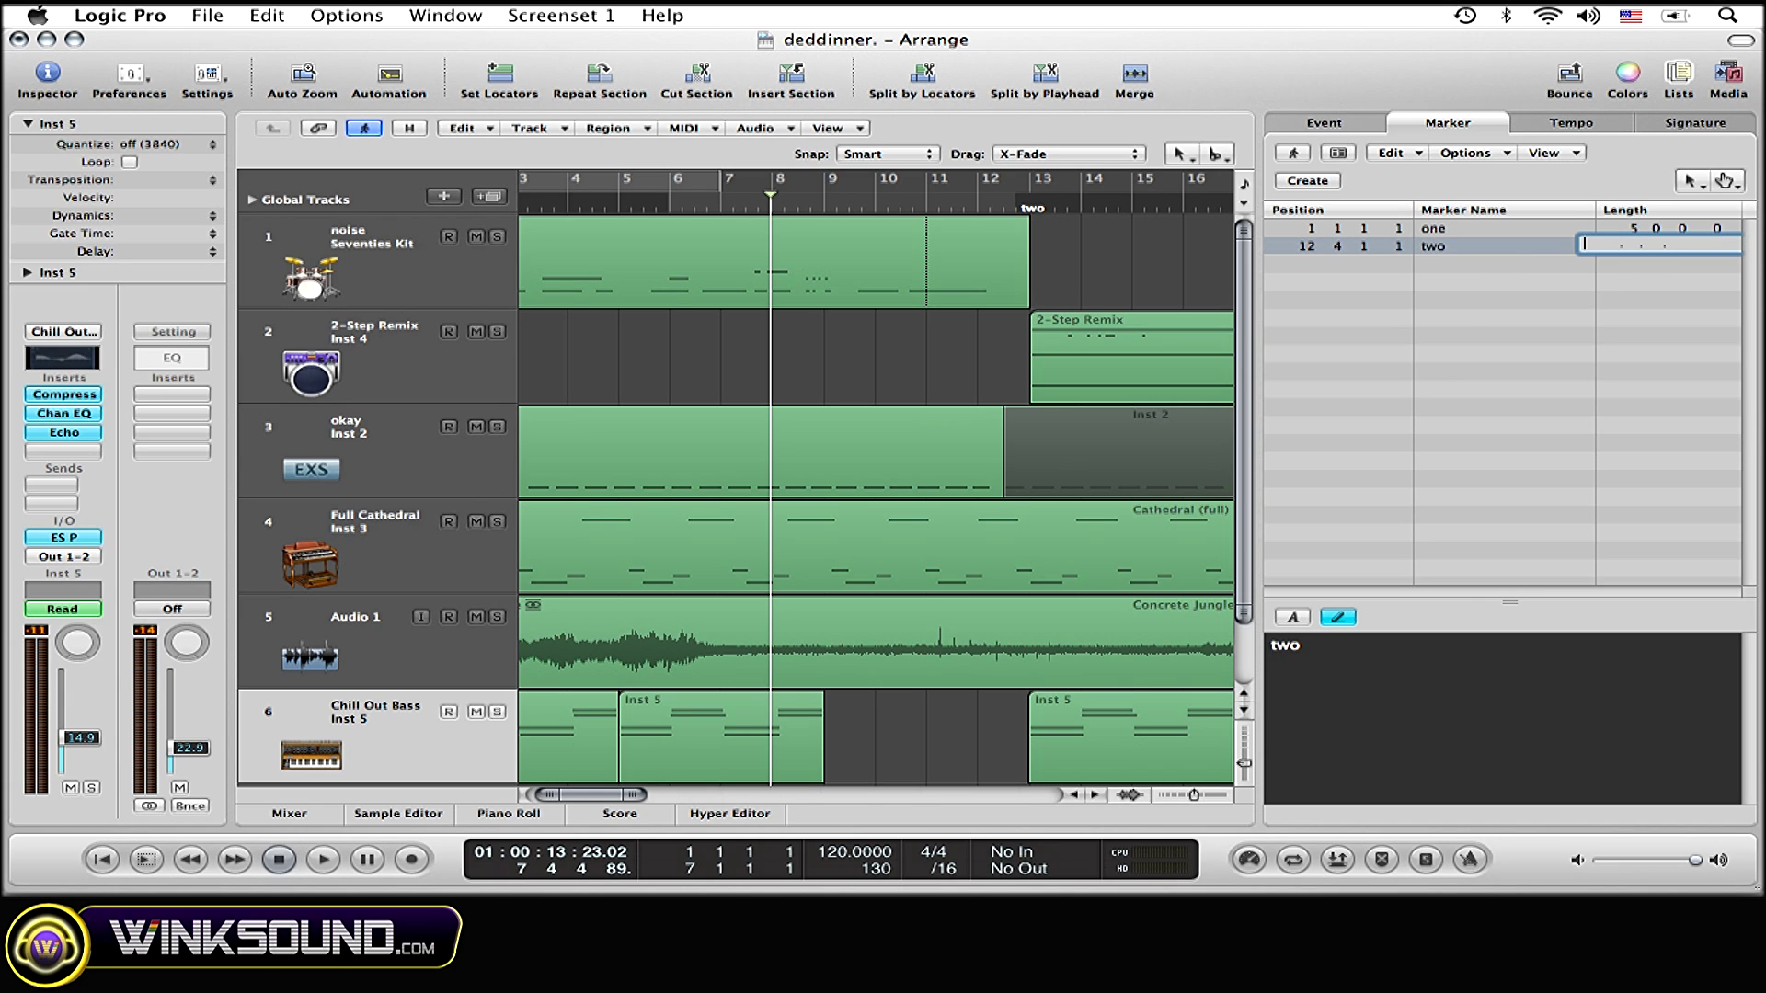
left_click(1608, 245)
type("7 0 0 0")
key("Return")
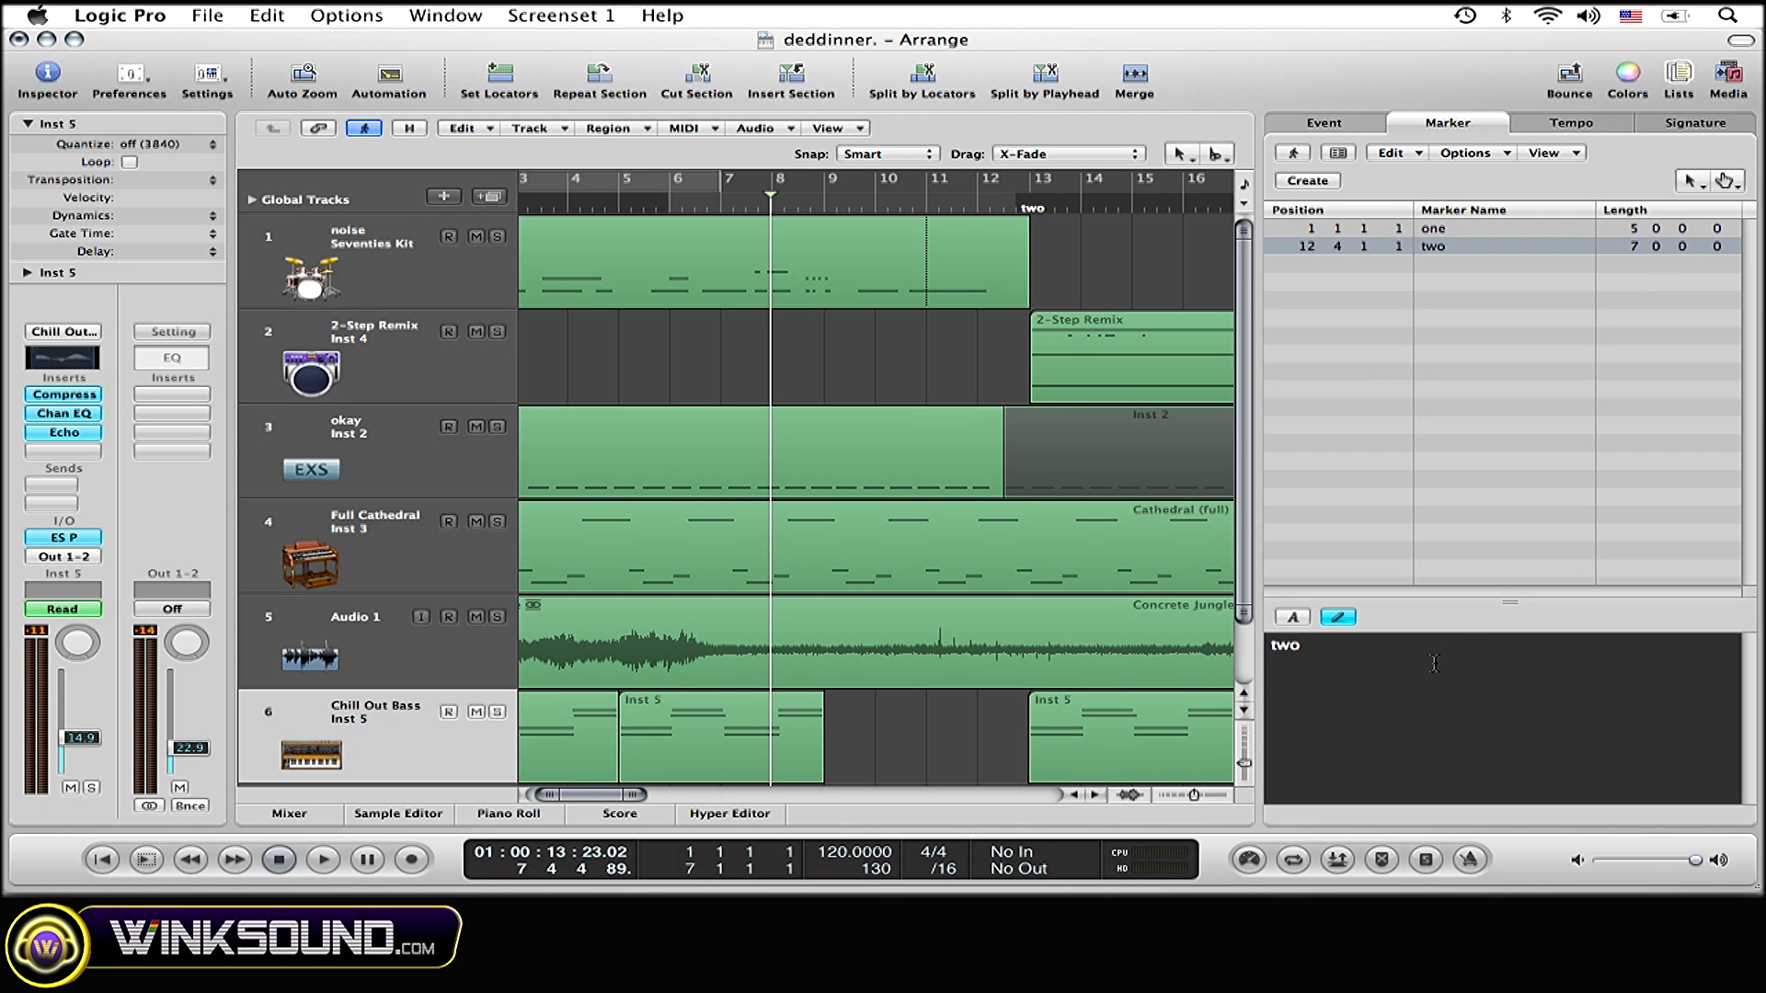
Add 'violin' and 'eq mids' as separate note lines under marker two's name.
key("Return")
type("violin")
key("Return")
type("eq mids")
left_click(1453, 230)
left_click(1454, 247)
Move the playhead between marker two at 12 4 1 1 and marker one at bar 1, twice.
scroll(811, 299, "right", 4)
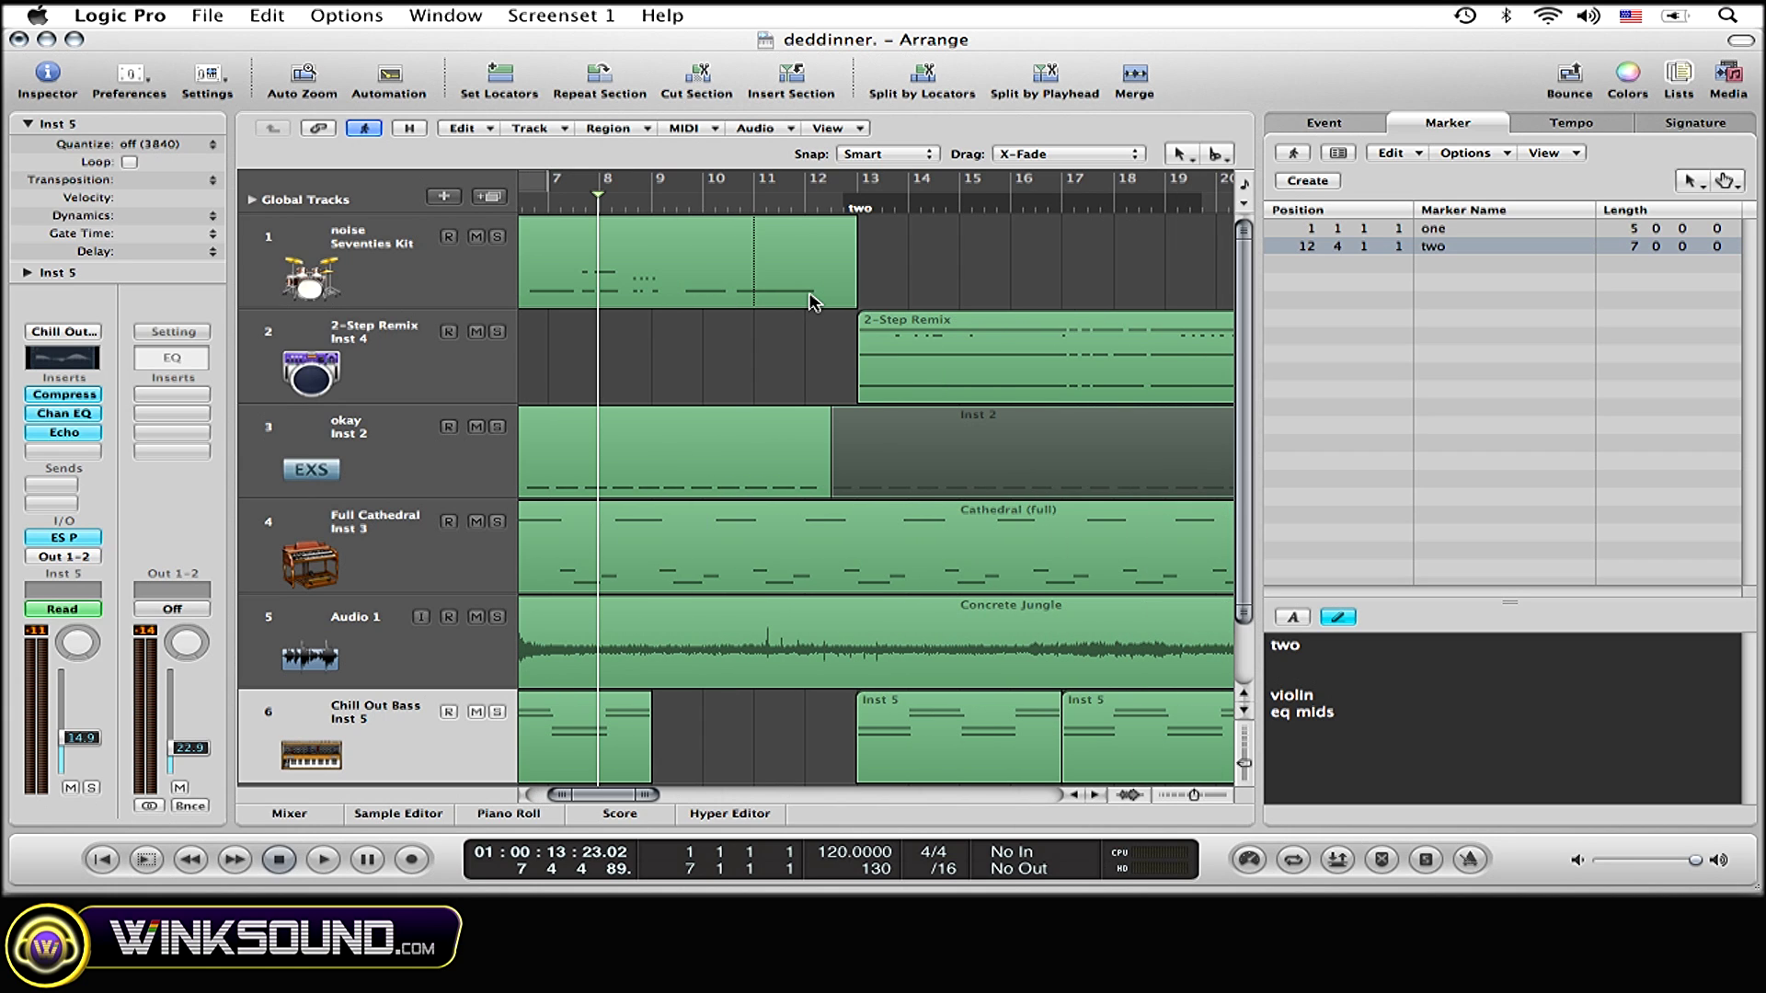
left_click(936, 214)
scroll(935, 213, "left", 5)
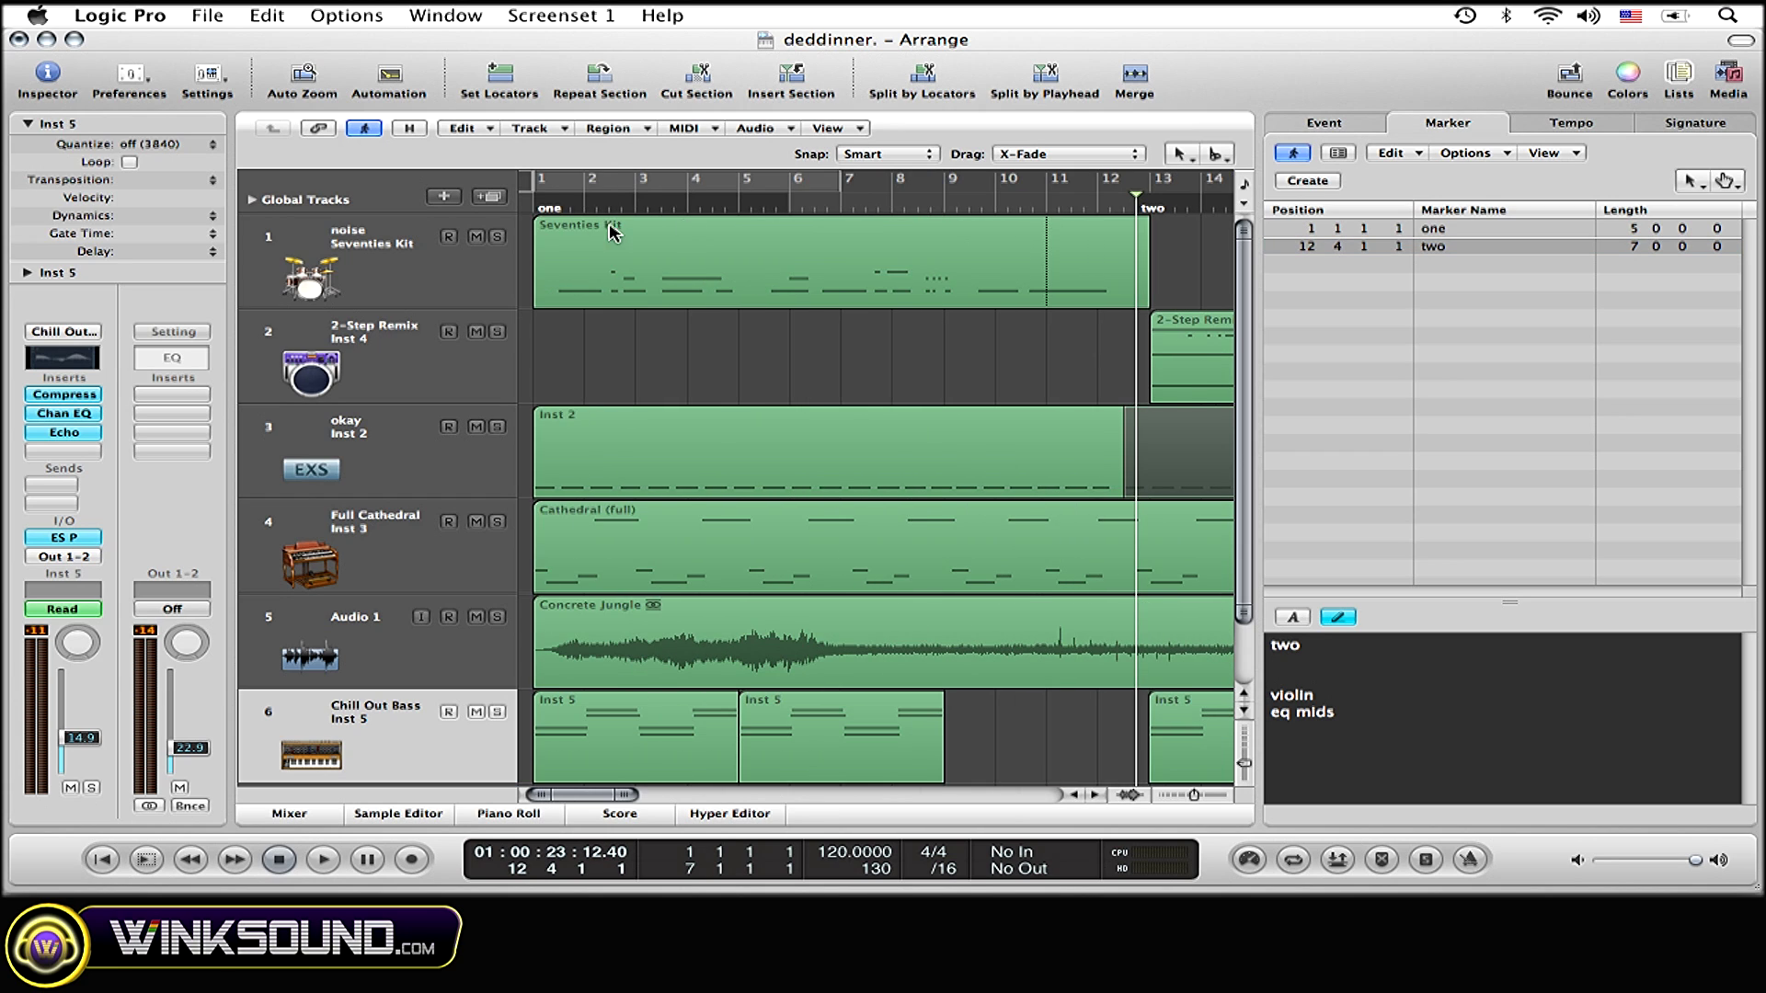
left_click(754, 214)
scroll(754, 213, "right", 10)
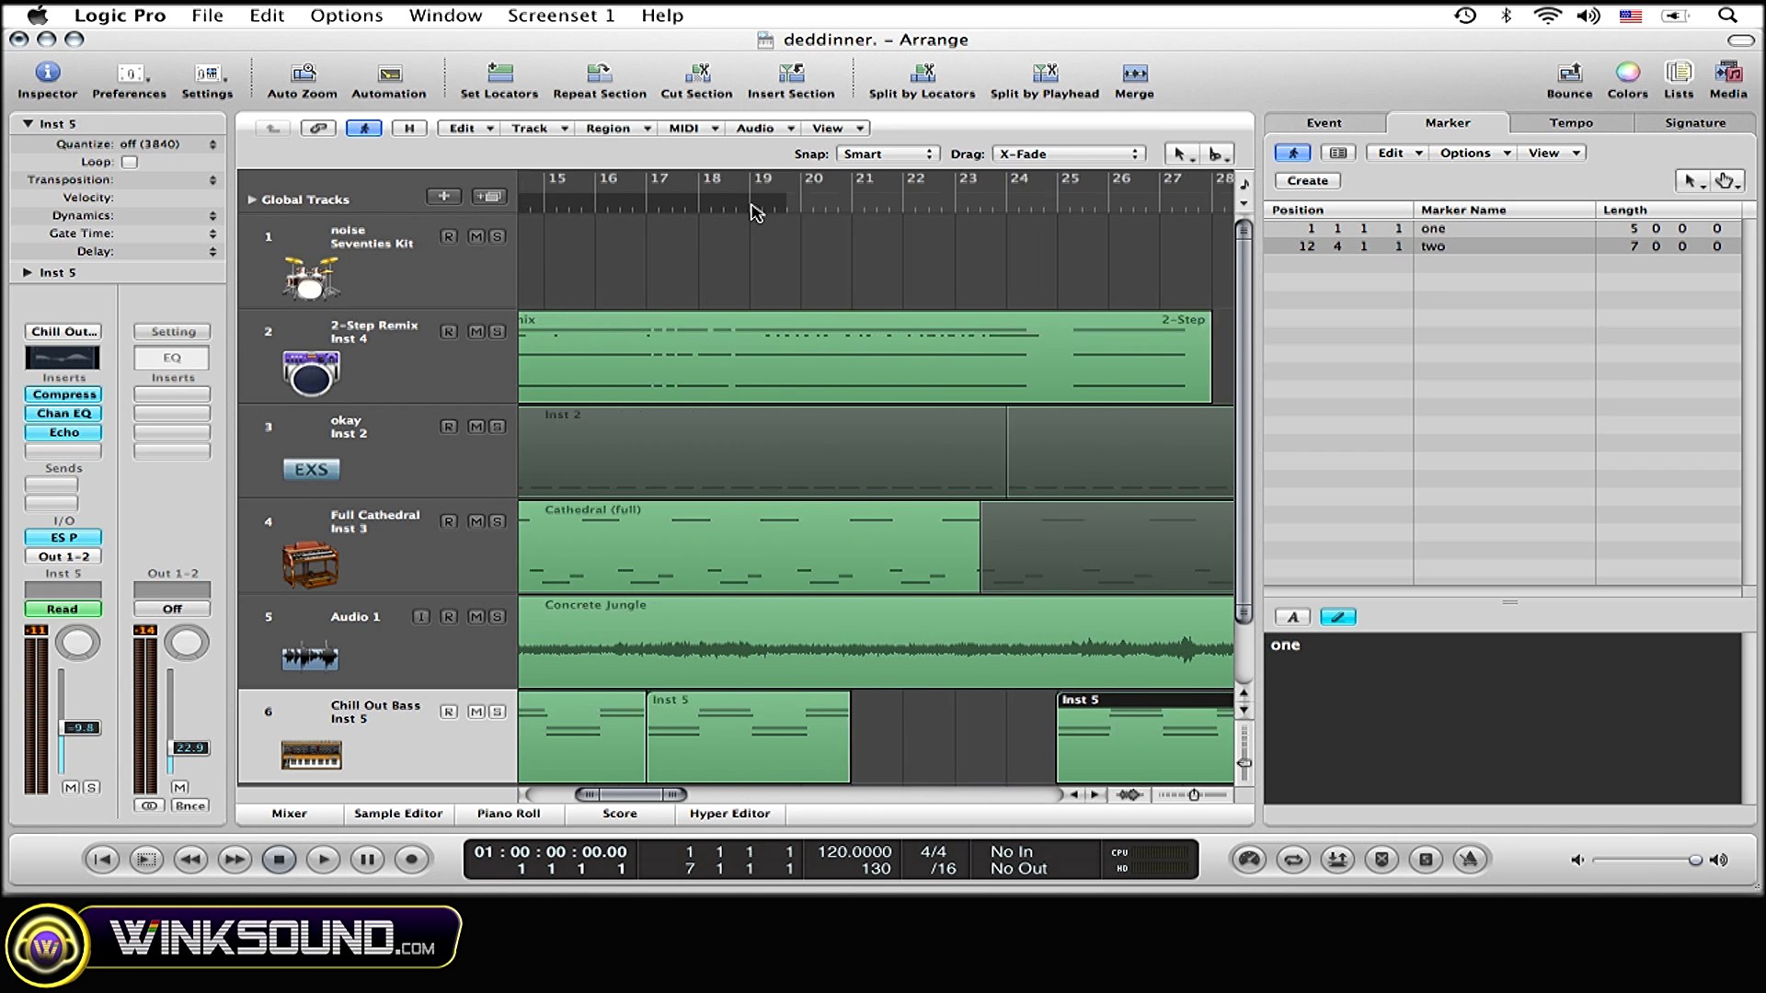
scroll(754, 213, "left", 10)
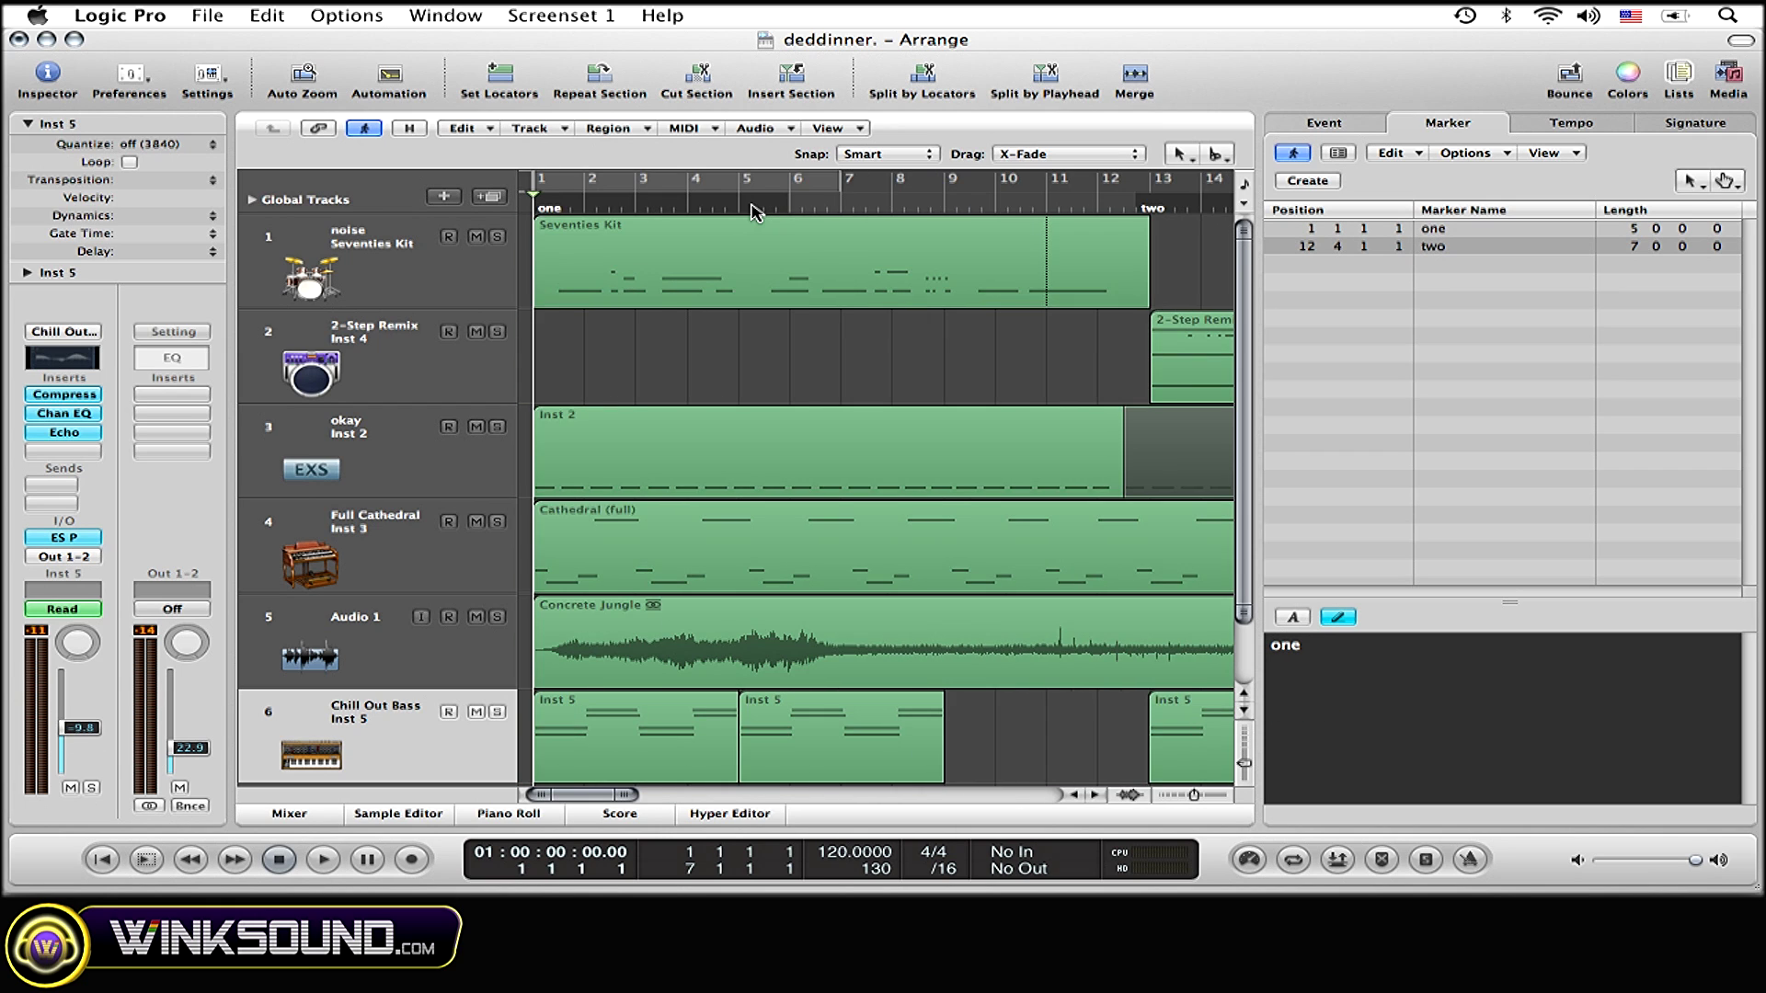
scroll(791, 214, "right", 5)
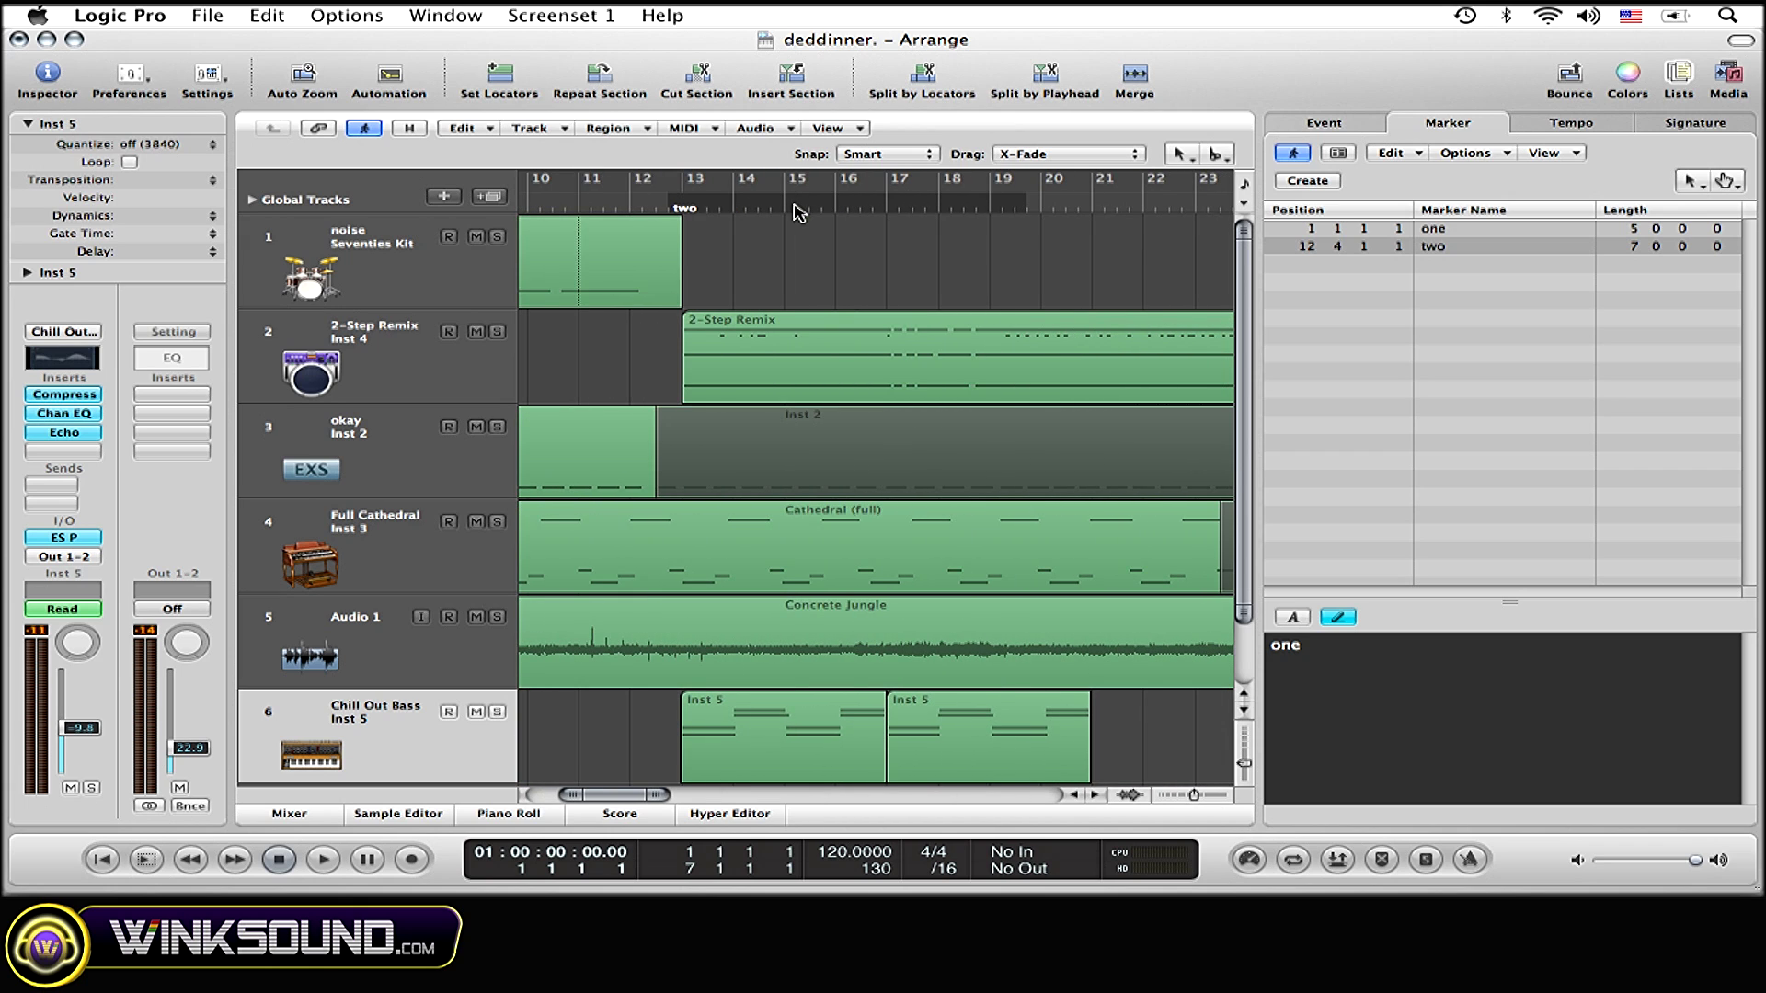
left_click(797, 213)
scroll(797, 212, "left", 5)
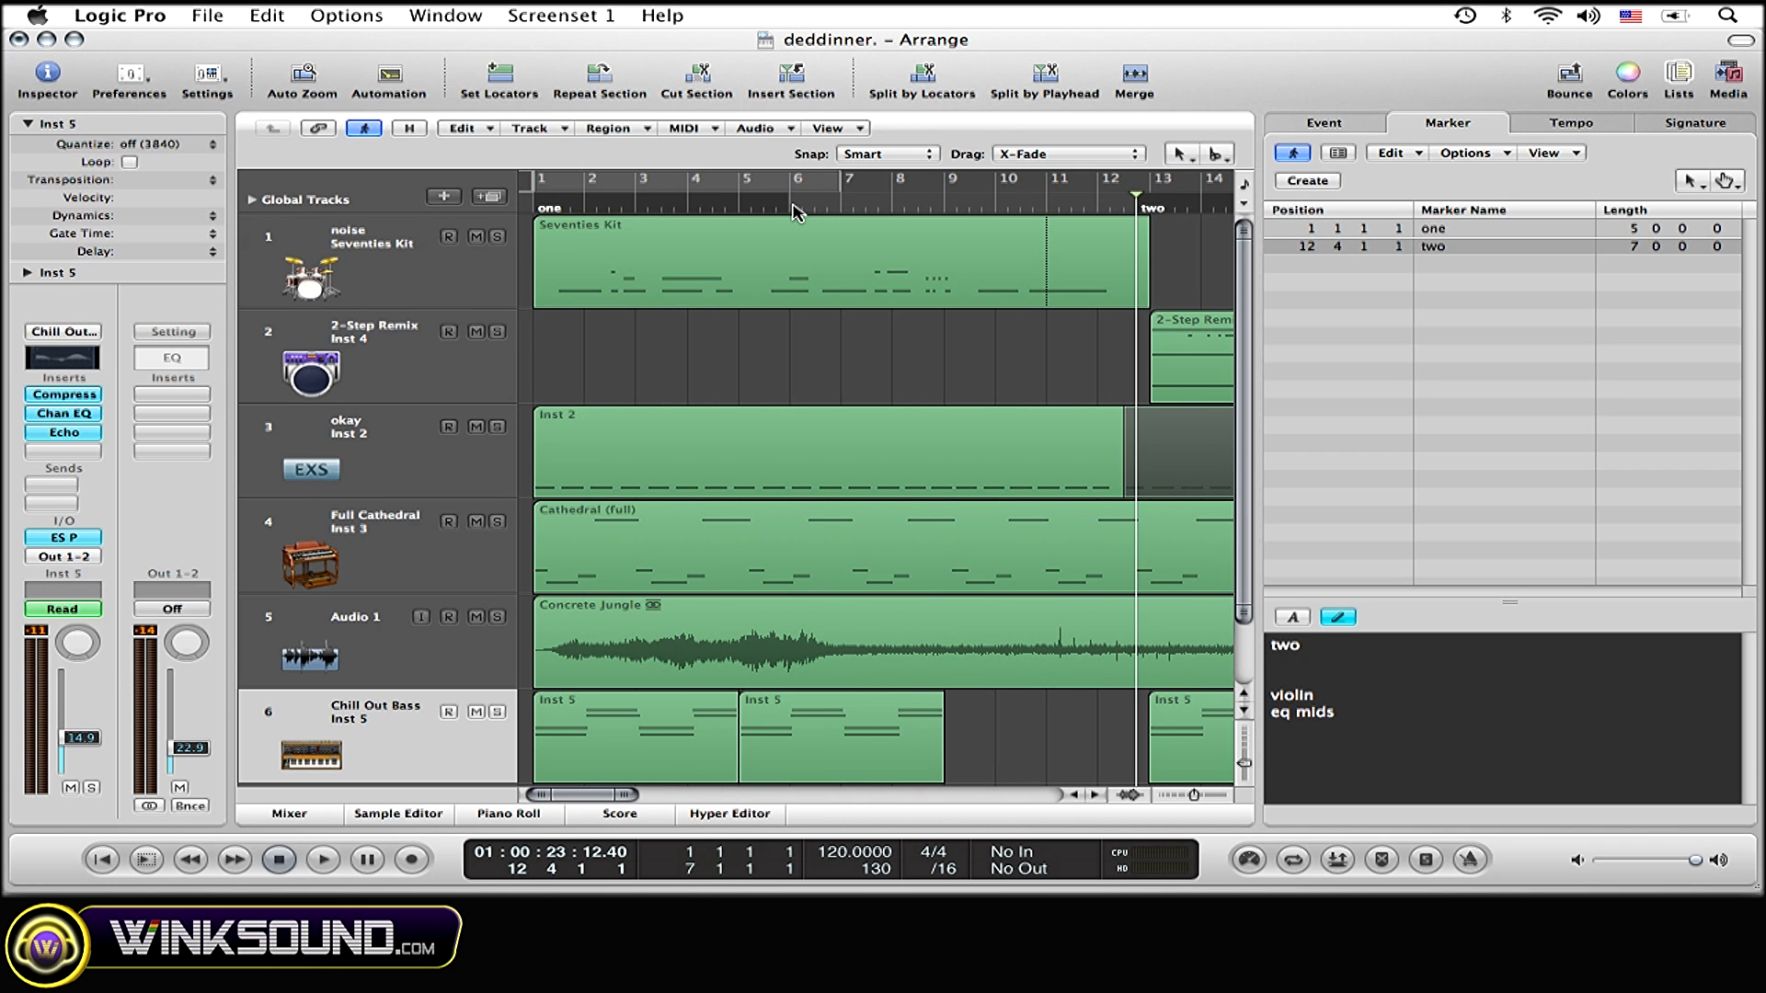
left_click(701, 214)
scroll(701, 213, "right", 6)
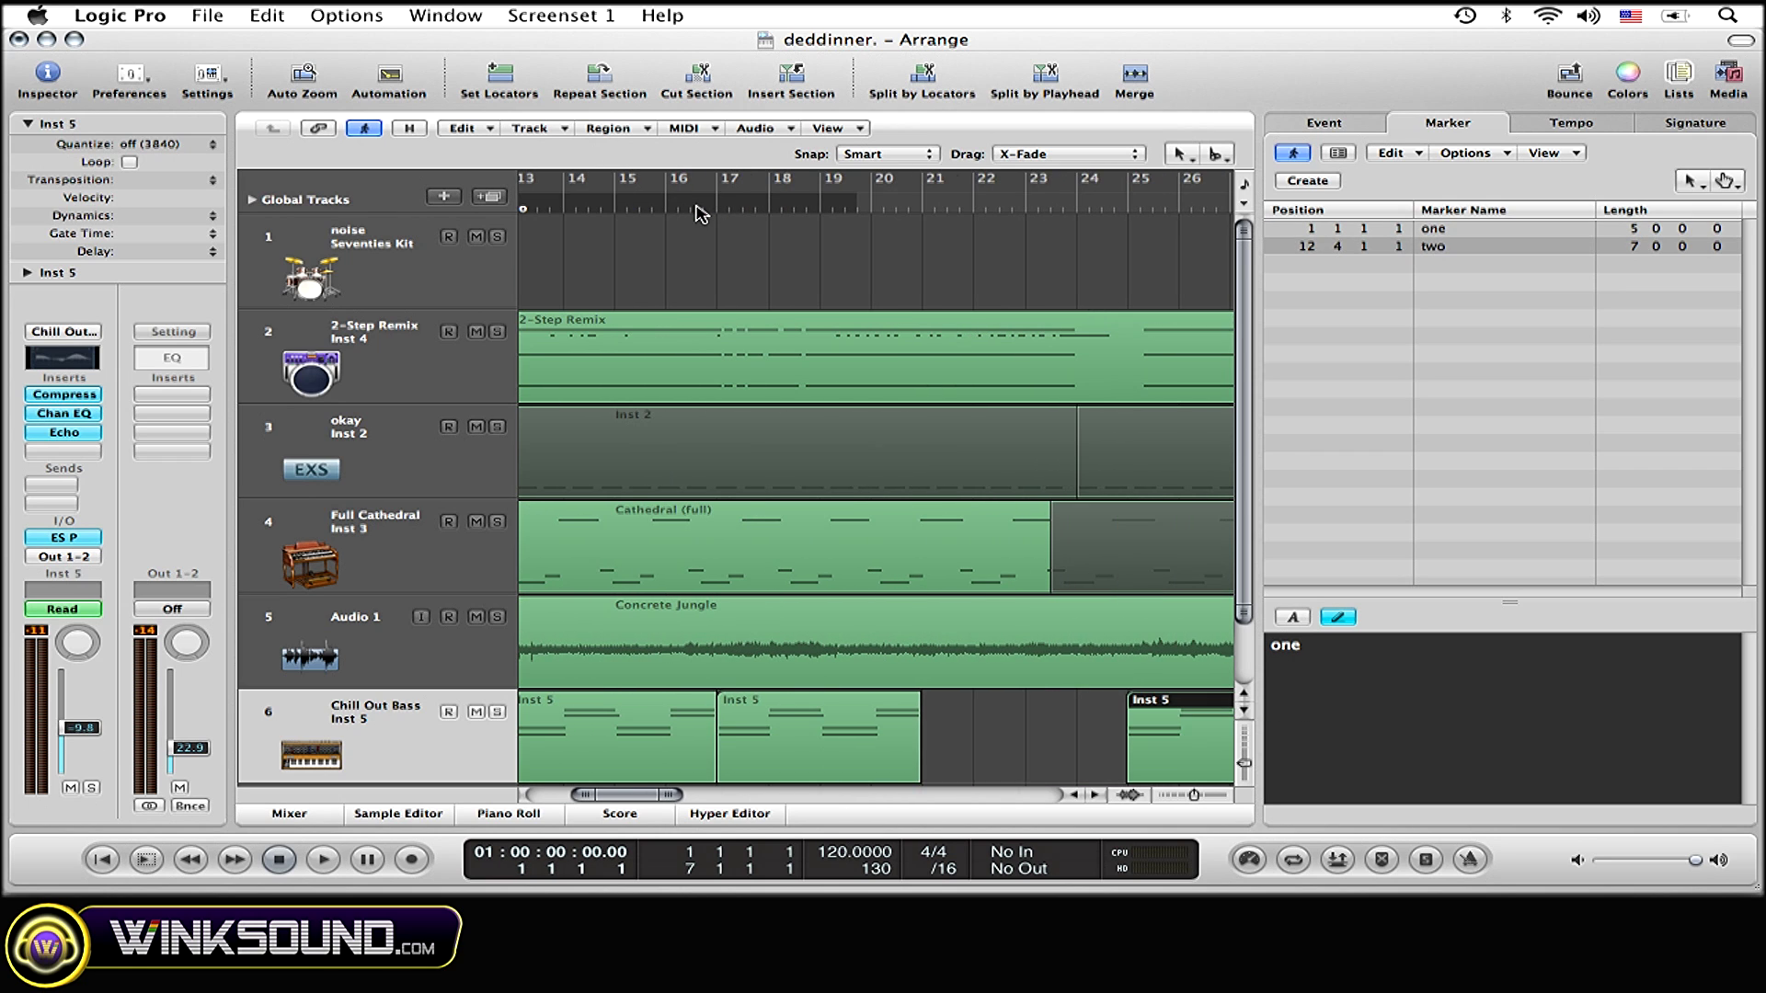
scroll(701, 213, "left", 6)
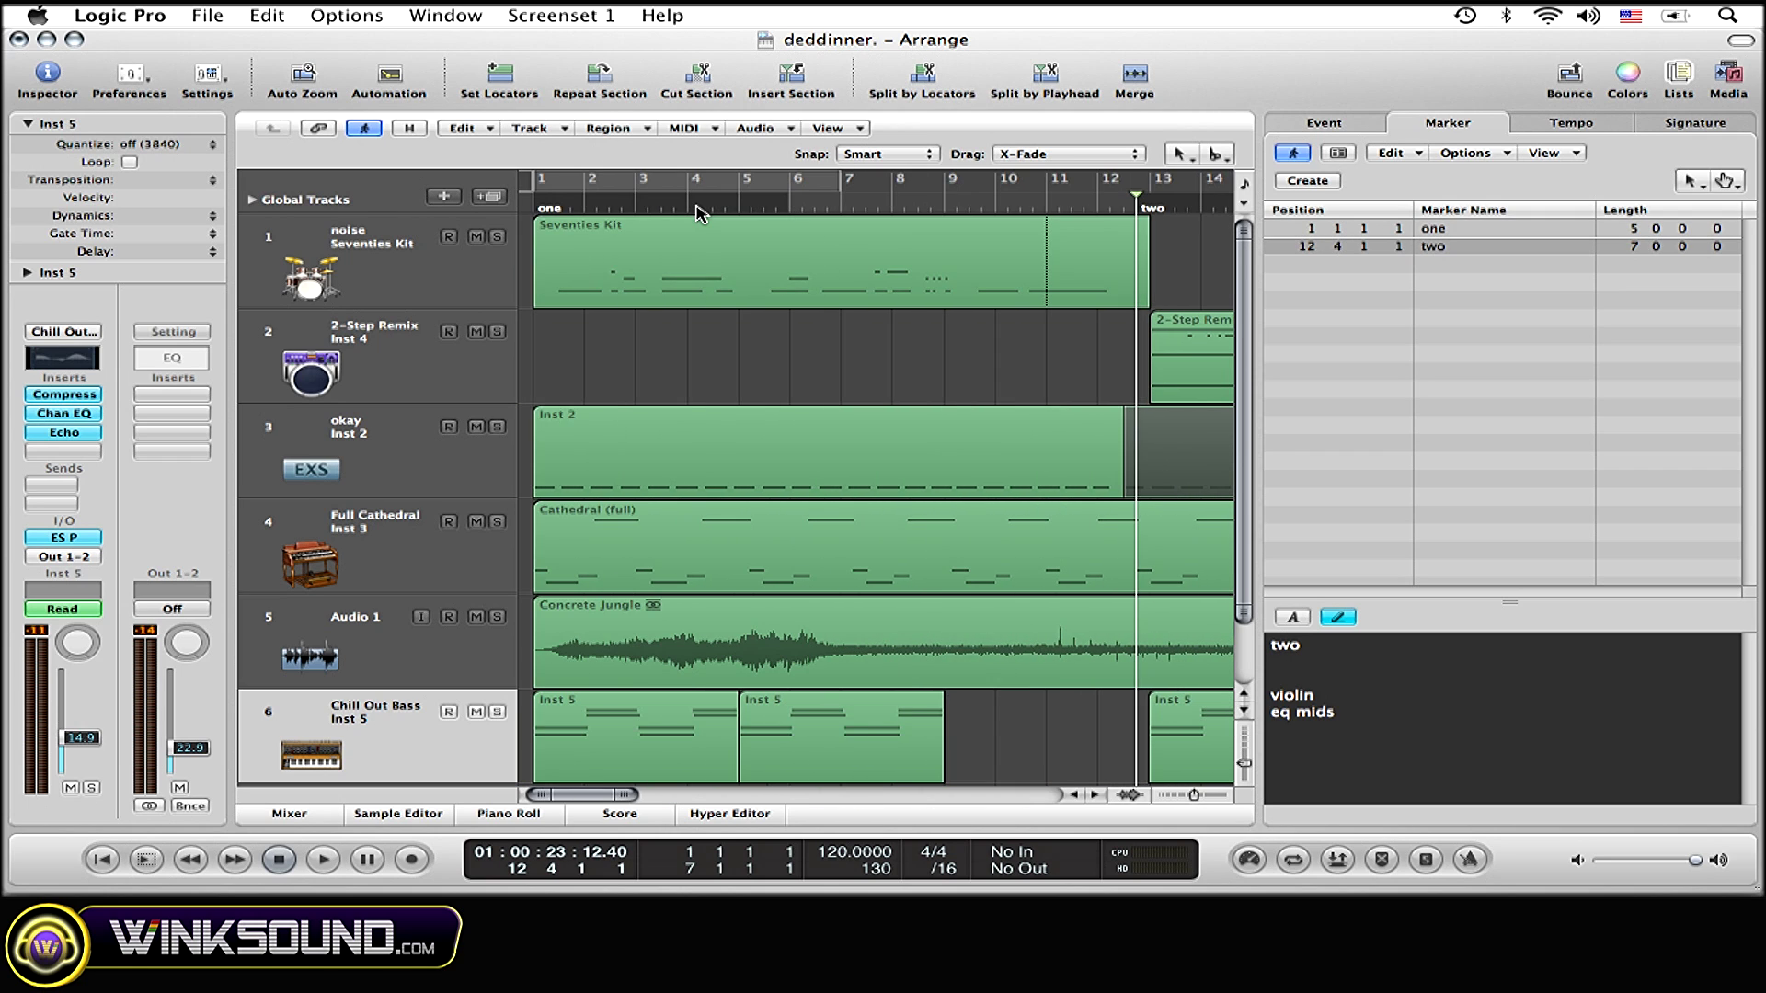